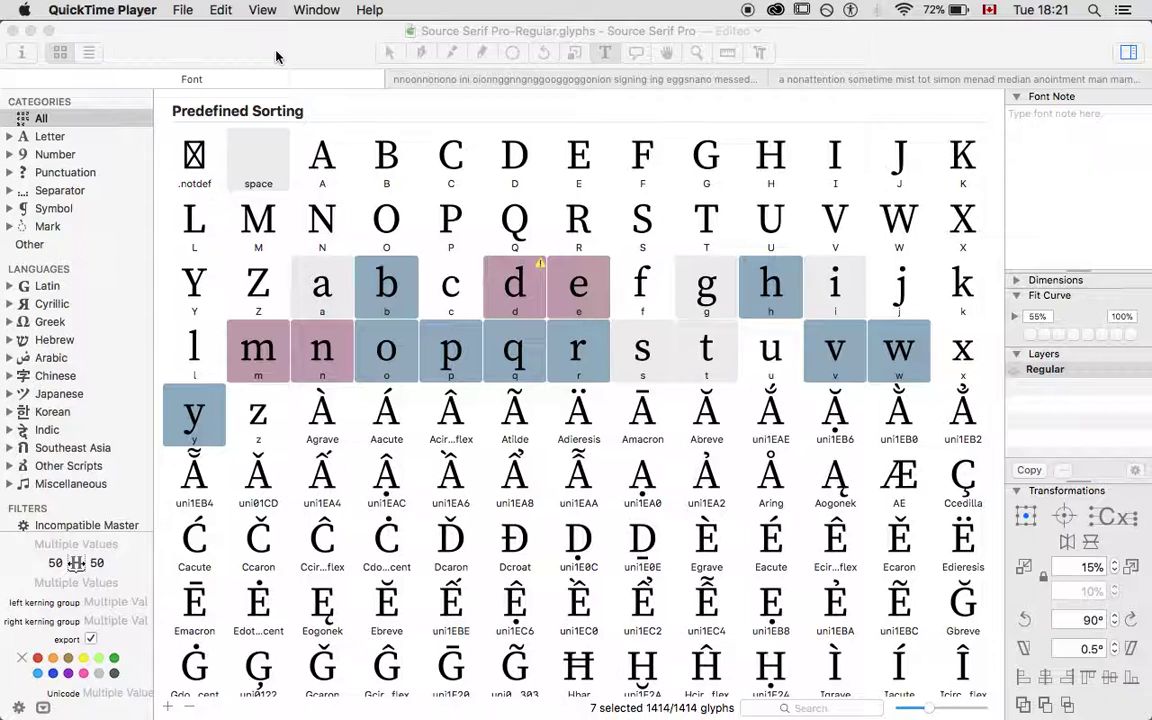
Activate the Source Serif Pro window and show the spacing-test text tab.
click(481, 86)
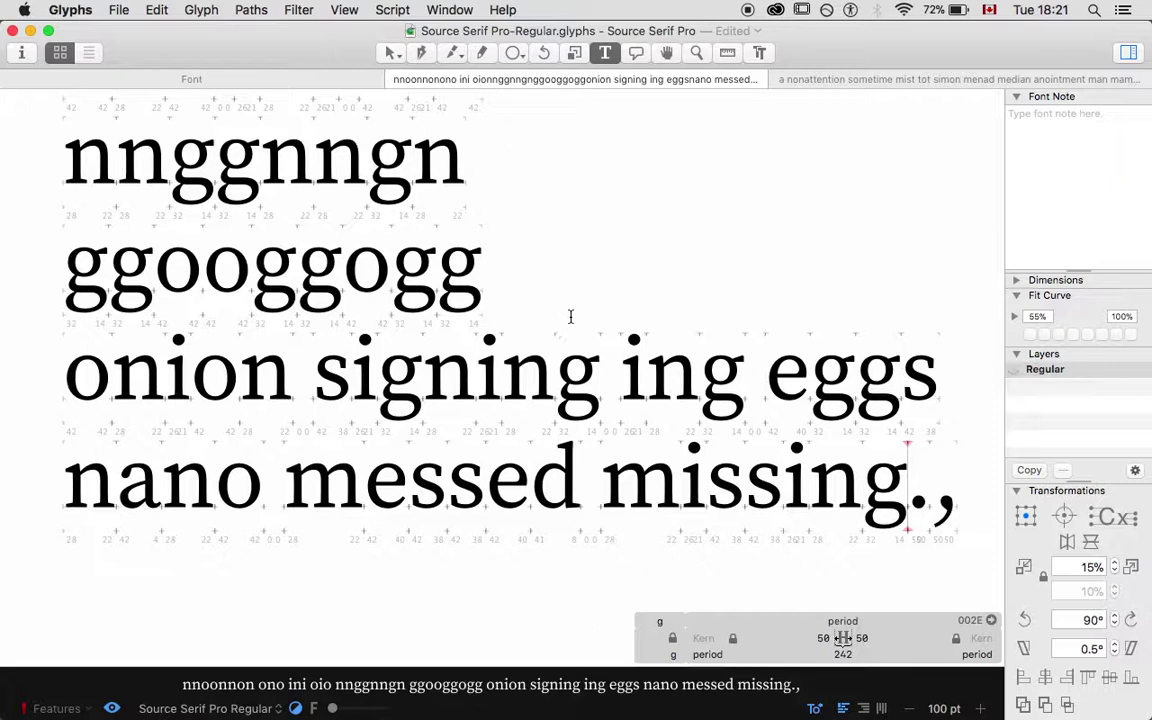
Delete the period and comma after "missing" and zoom the text out to 75 pt.
key(Right)
key(Right)
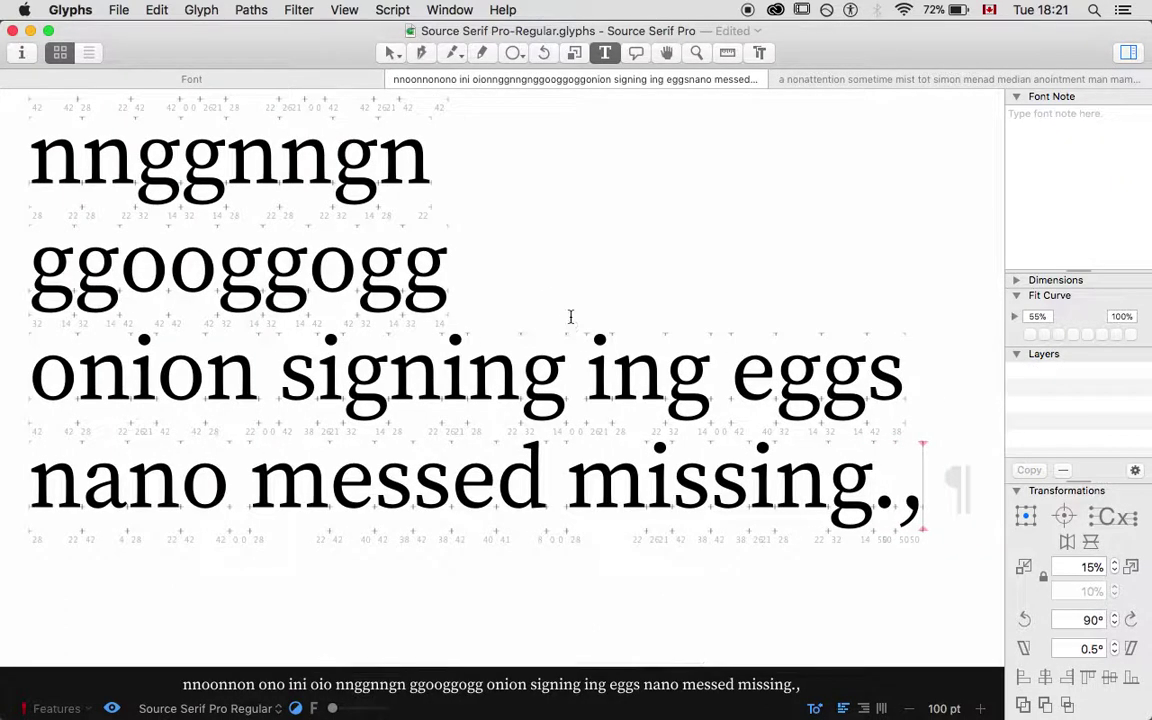
key(BackSpace)
key(BackSpace)
scroll(571, 290, up, 3)
scroll(571, 290, left, 3)
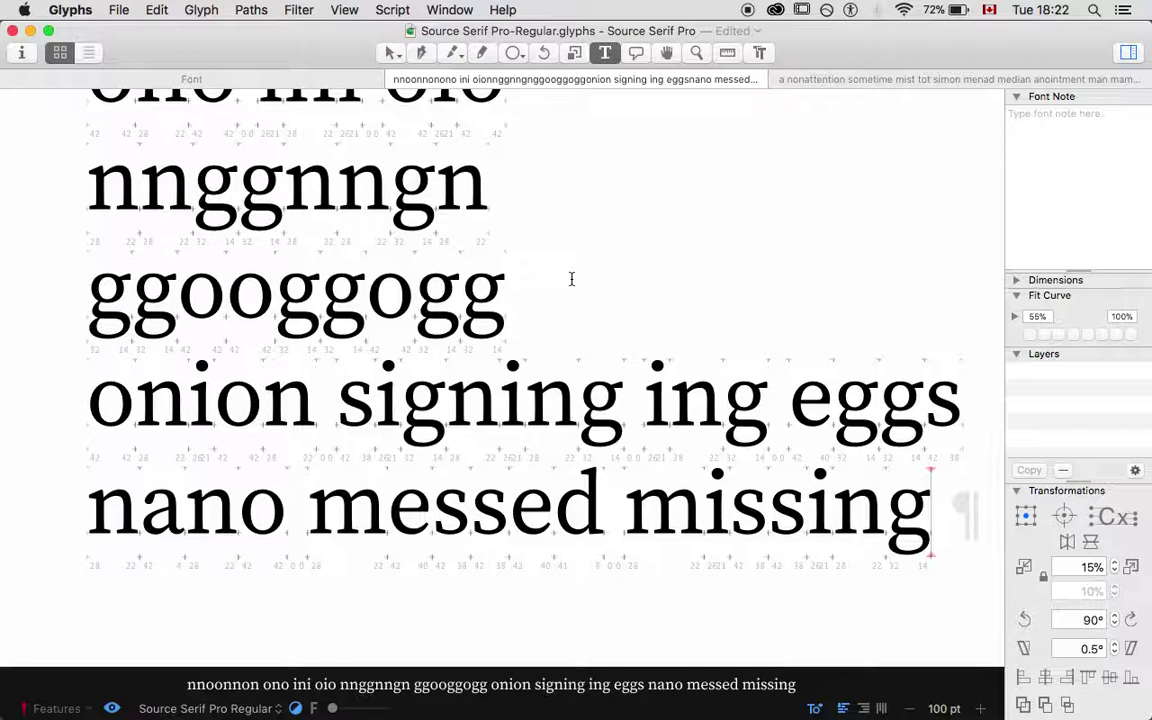
key(super+minus)
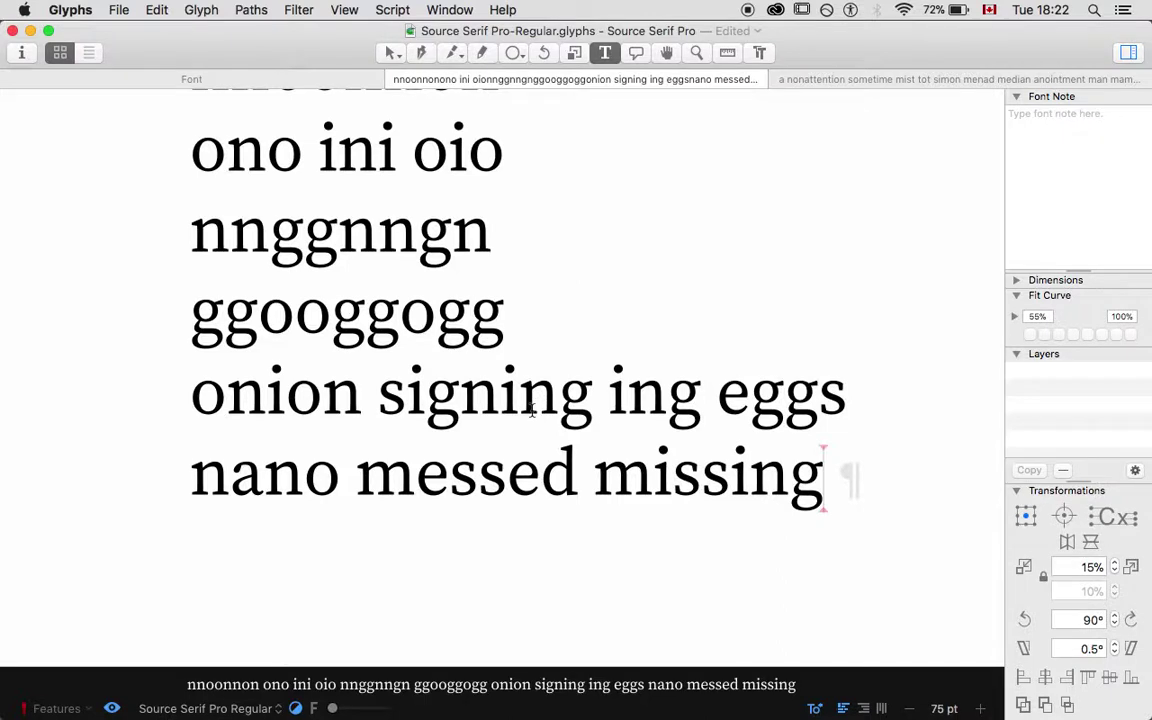
Insert a new empty first line above "nnoonnon".
scroll(532, 412, up, 3)
scroll(532, 412, left, 2)
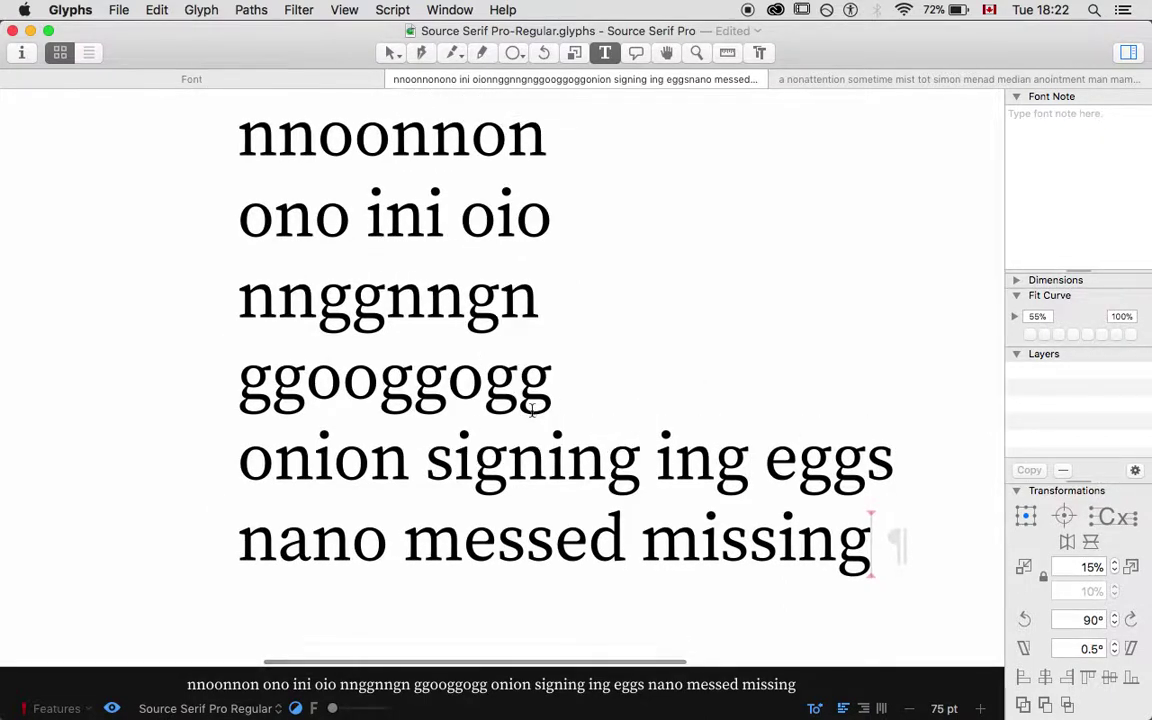
scroll(532, 412, up, 3)
scroll(532, 412, left, 1)
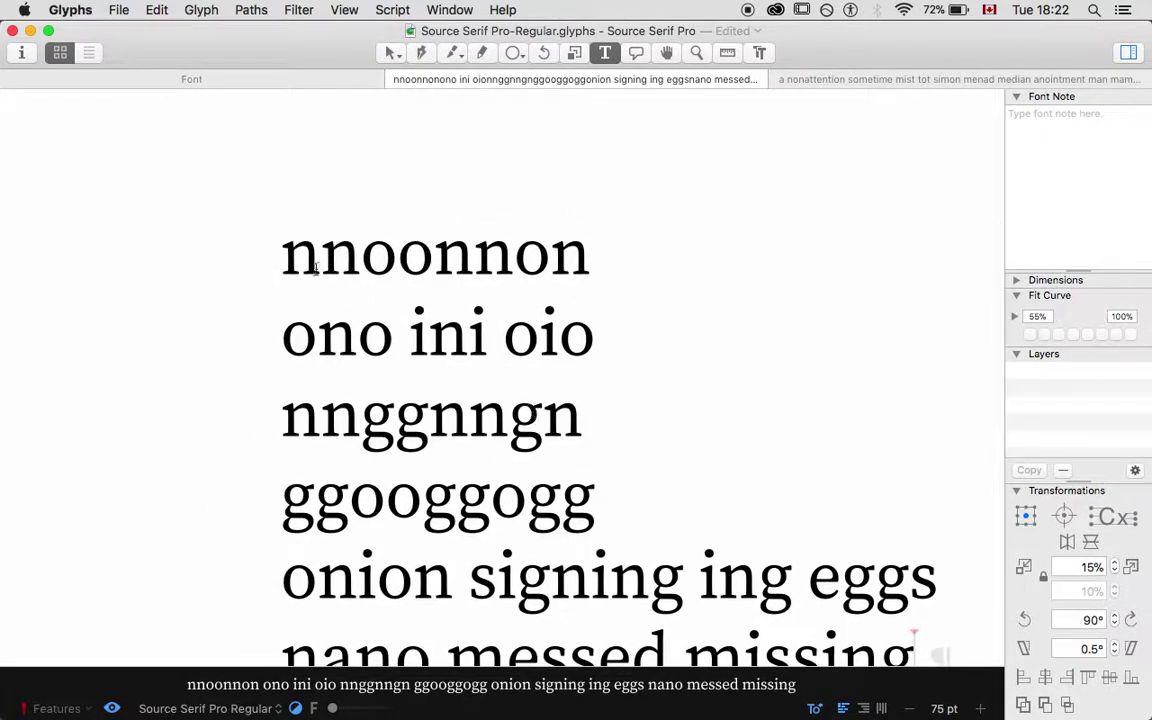
click(281, 252)
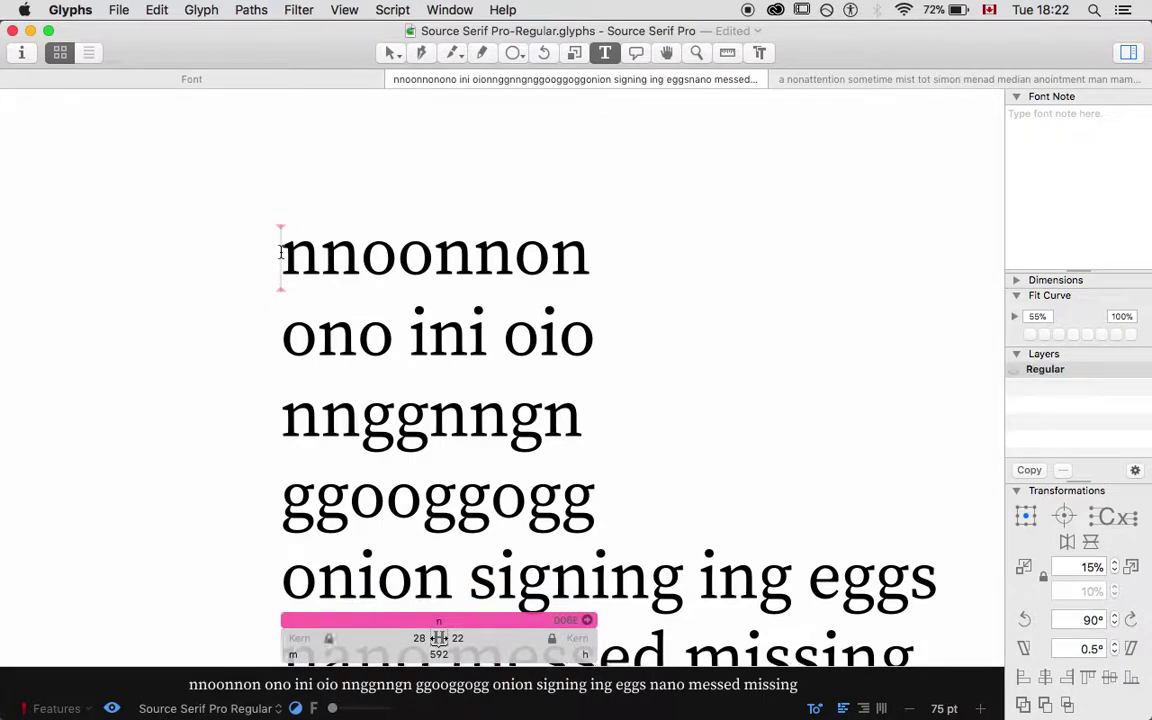
key(Return)
text(HHHH)
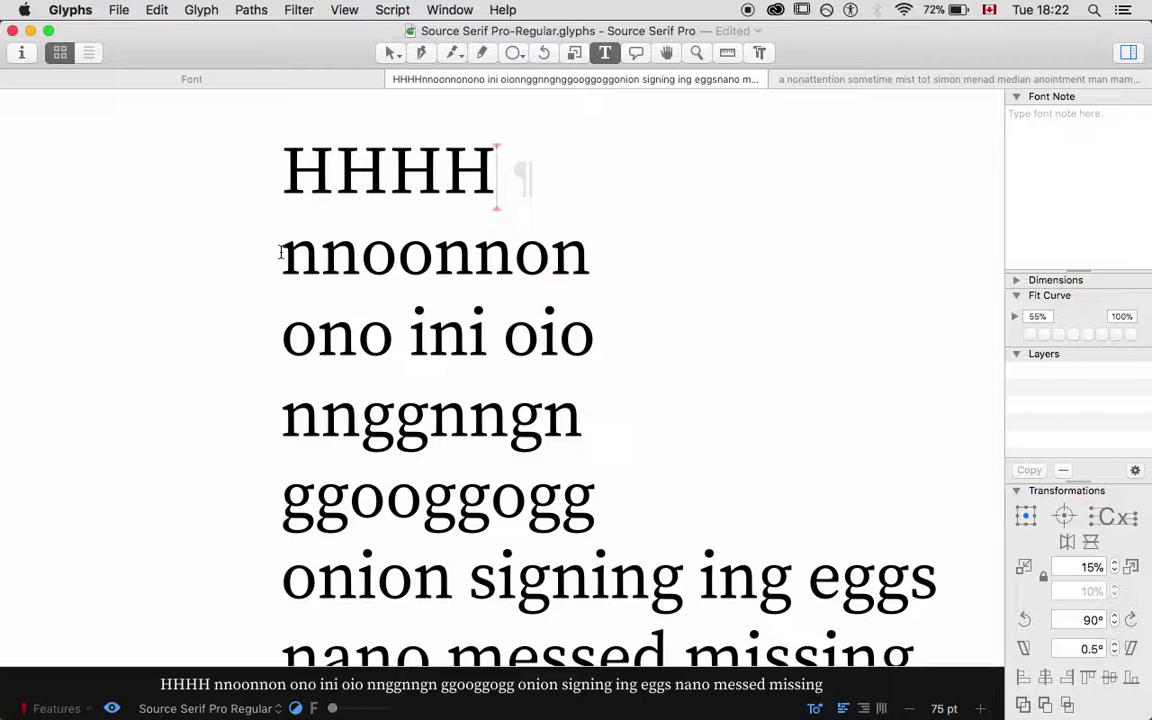
text(OO)
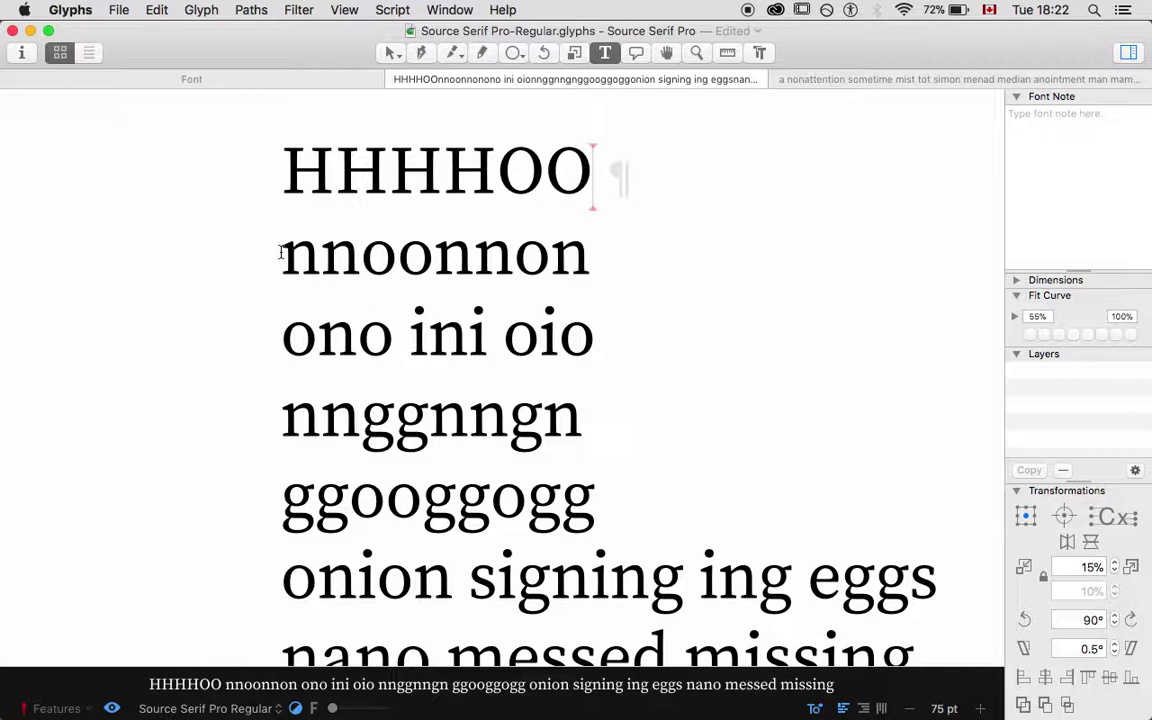
key(BackSpace)
key(BackSpace)
key(BackSpace)
key(BackSpace)
key(BackSpace)
key(BackSpace)
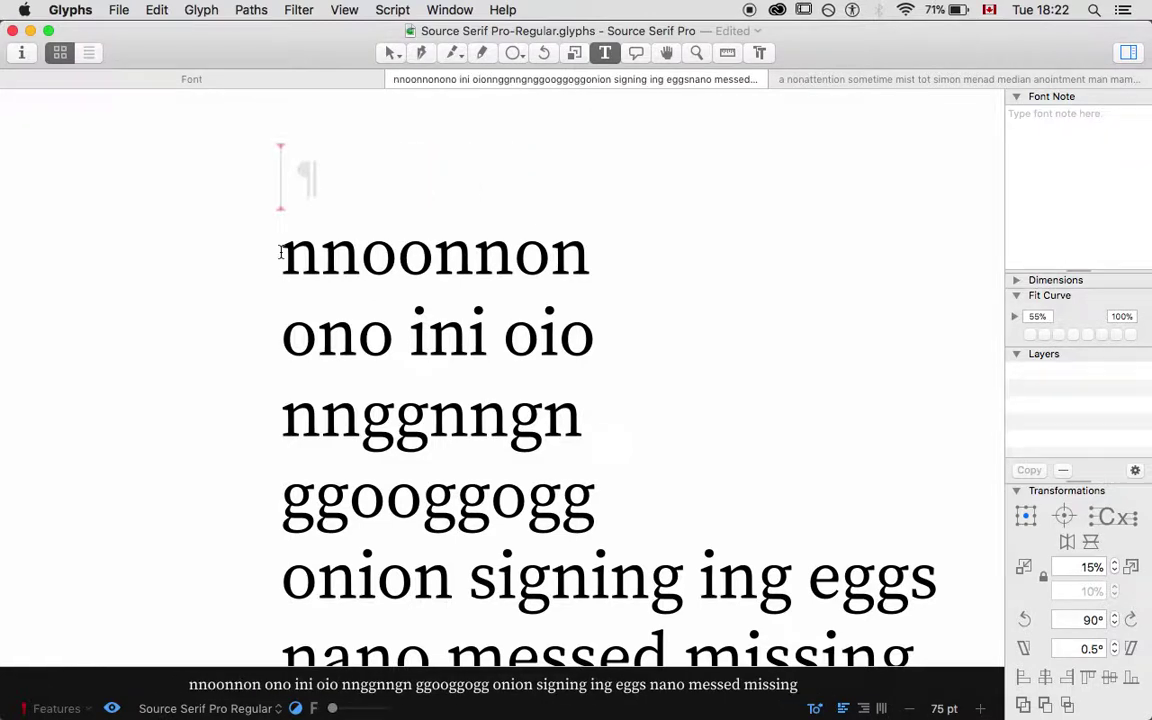
click(281, 252)
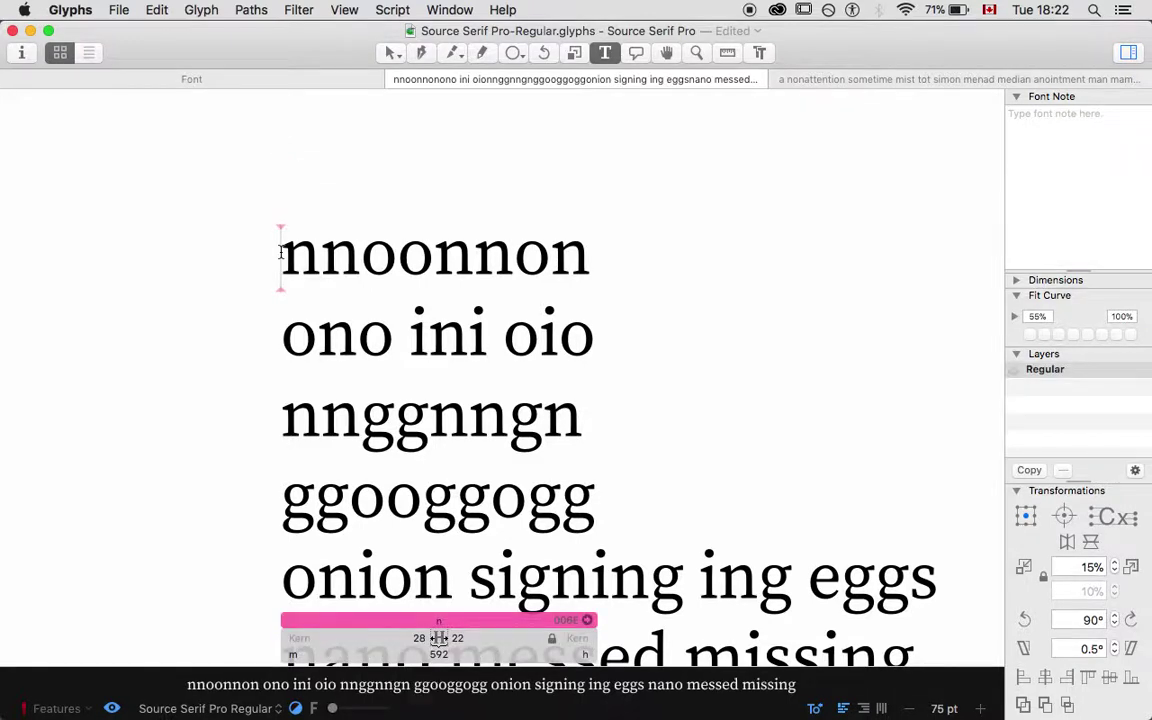
key(super+Tab)
click(744, 372)
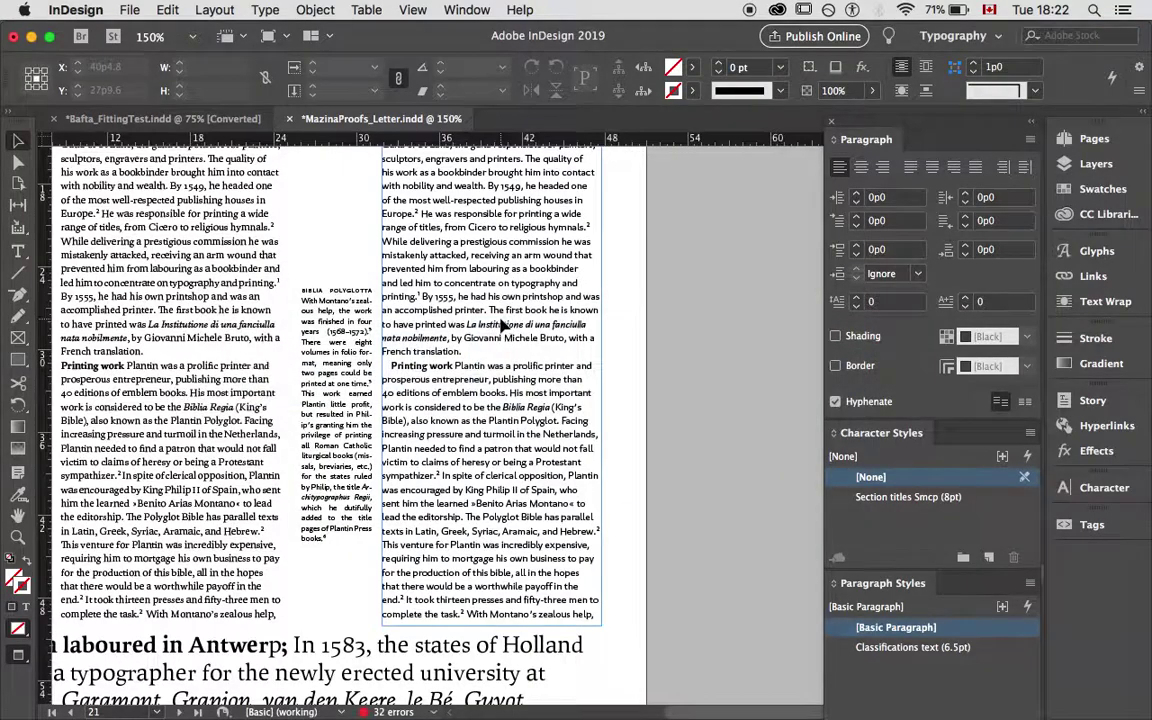
scroll(500, 322, up, 5)
key(super+equal)
key(super+equal)
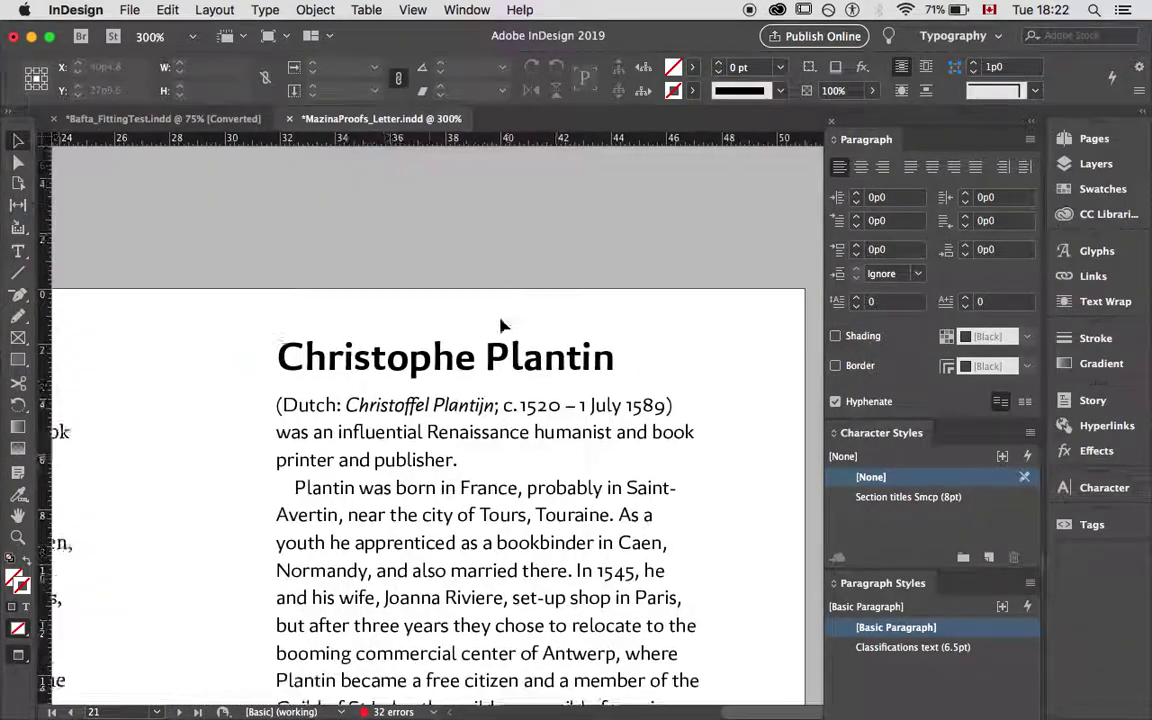
scroll(503, 323, down, 3)
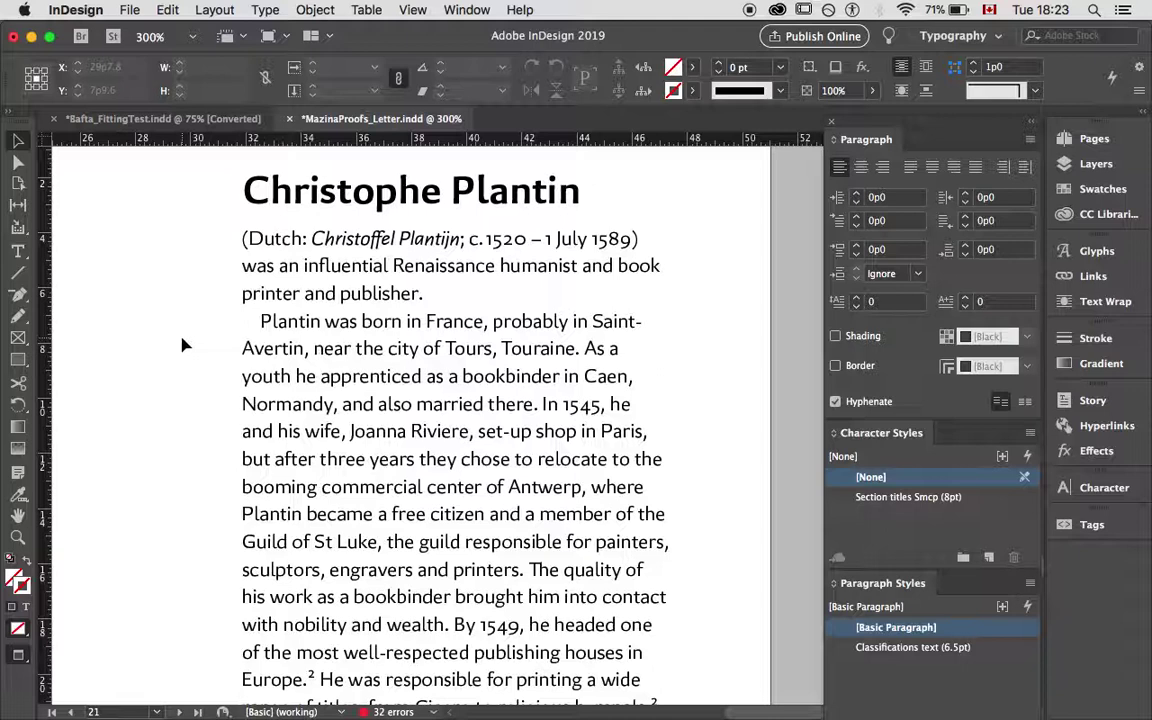
key(super+Tab)
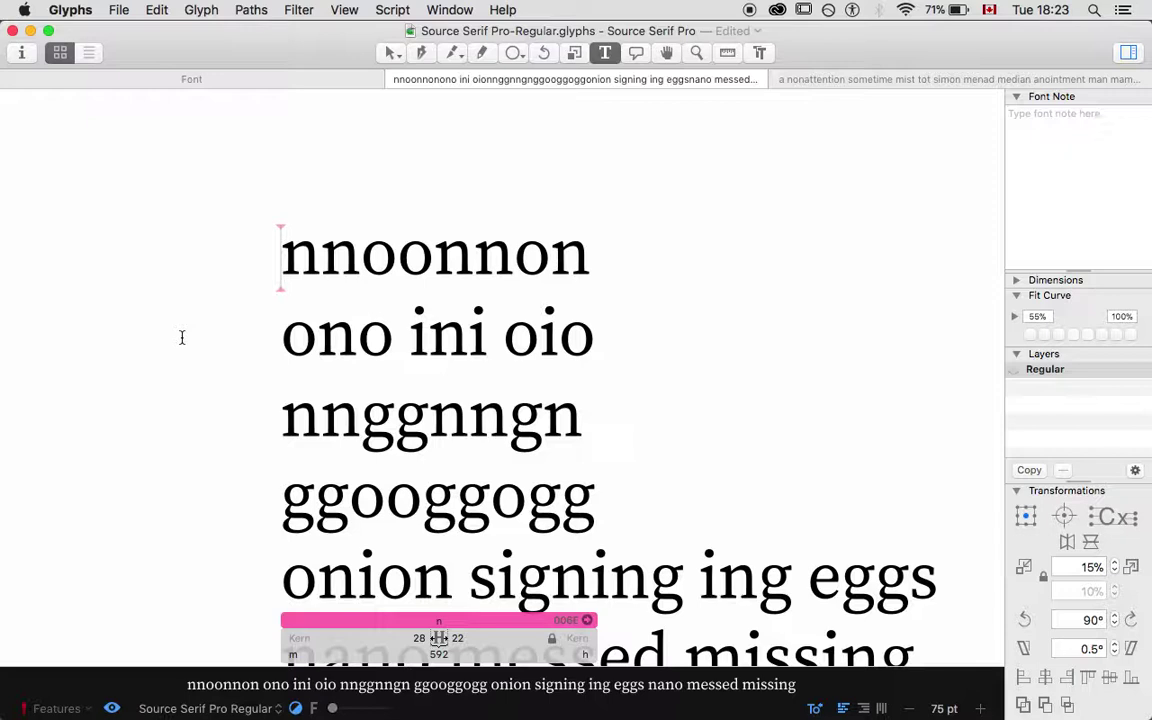
Add a line after "nnggnngn", trying Hine and Hino before settling on "Him" at 250 pt.
key(Down)
key(Down)
key(Up)
key(Up)
click(585, 410)
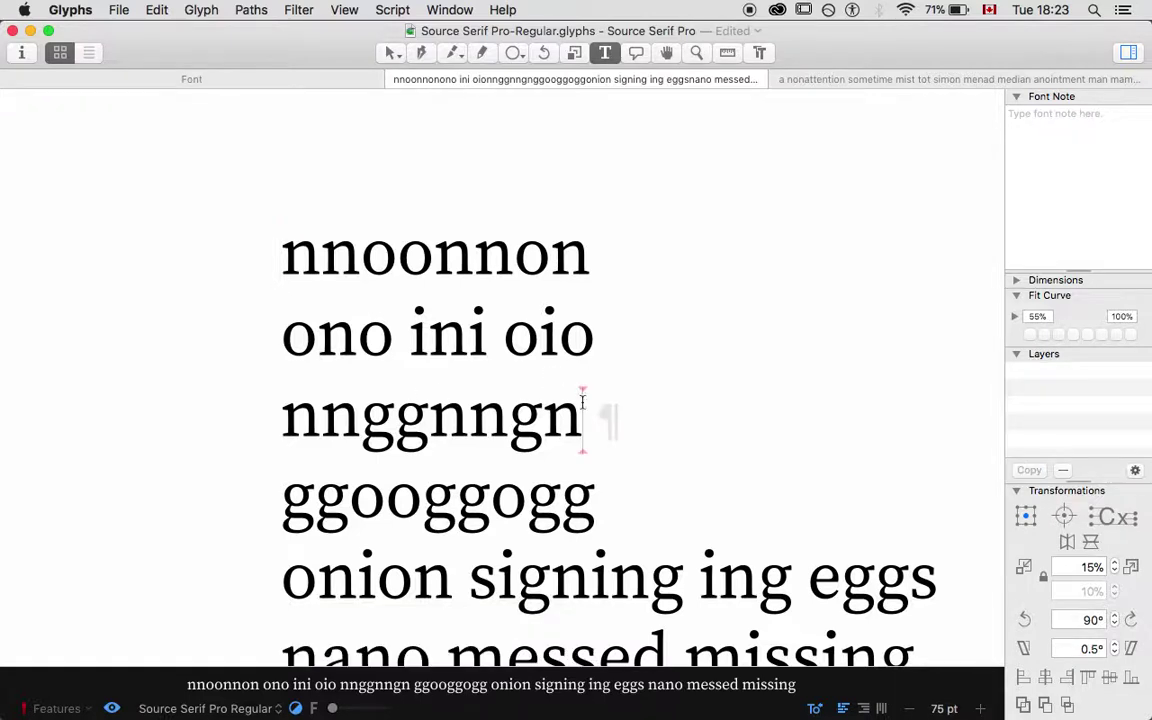
key(Return)
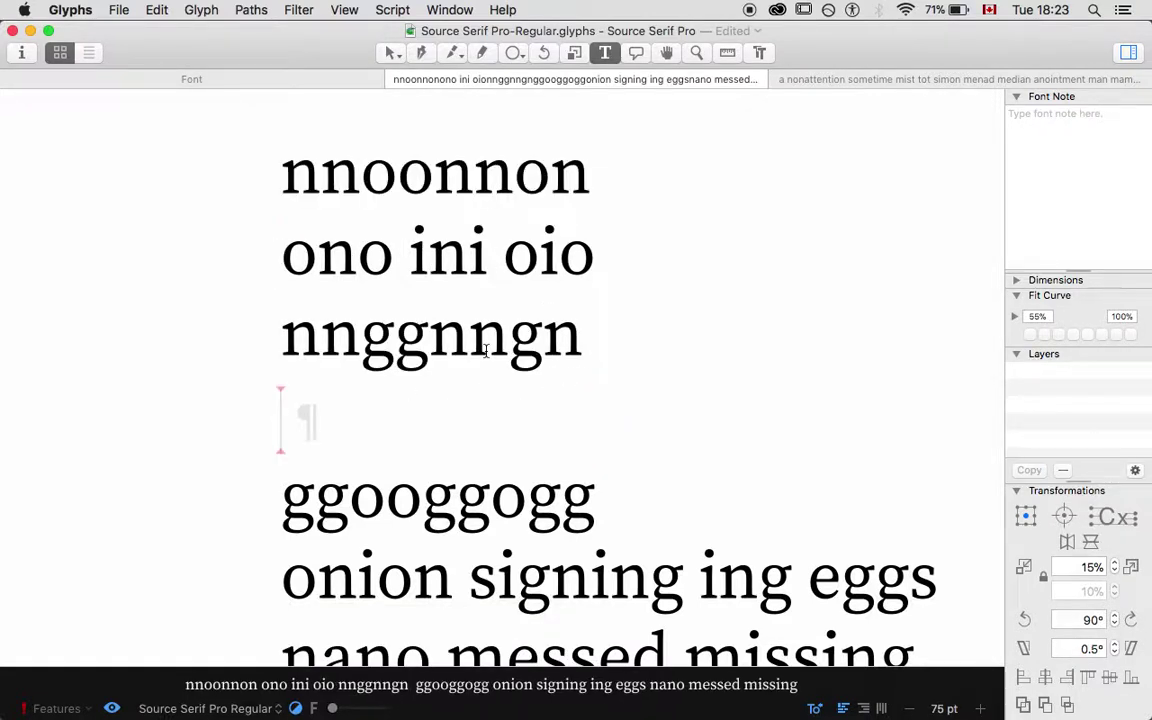
text(H)
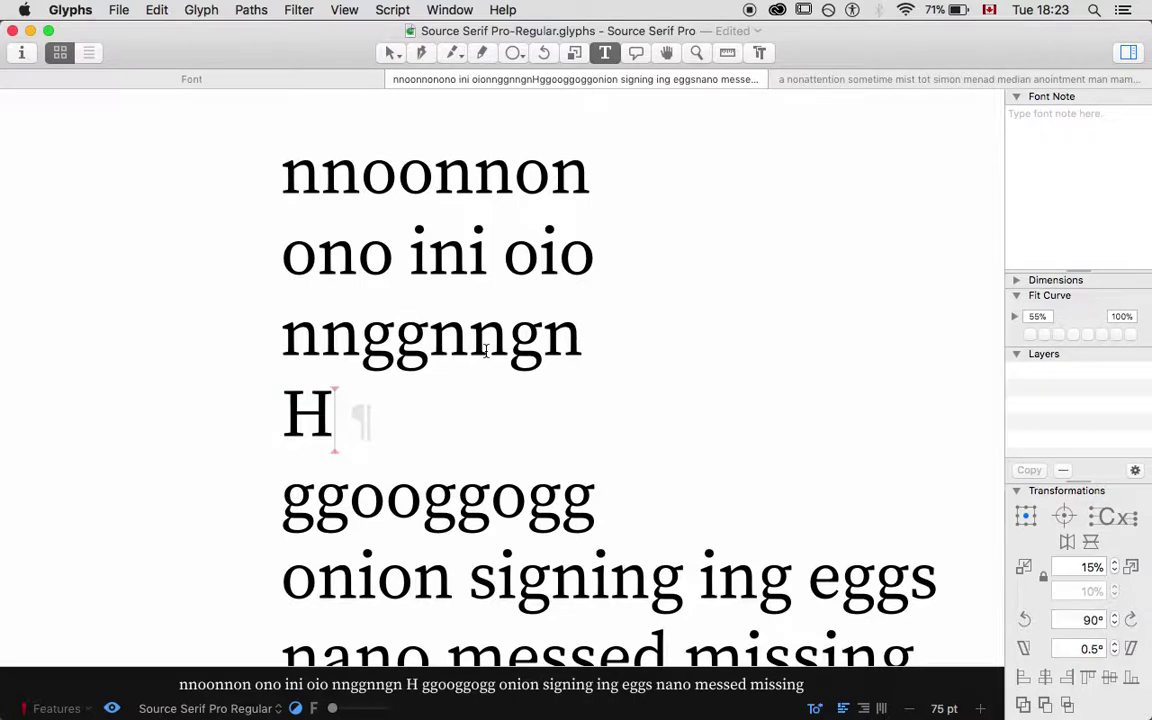
text(in)
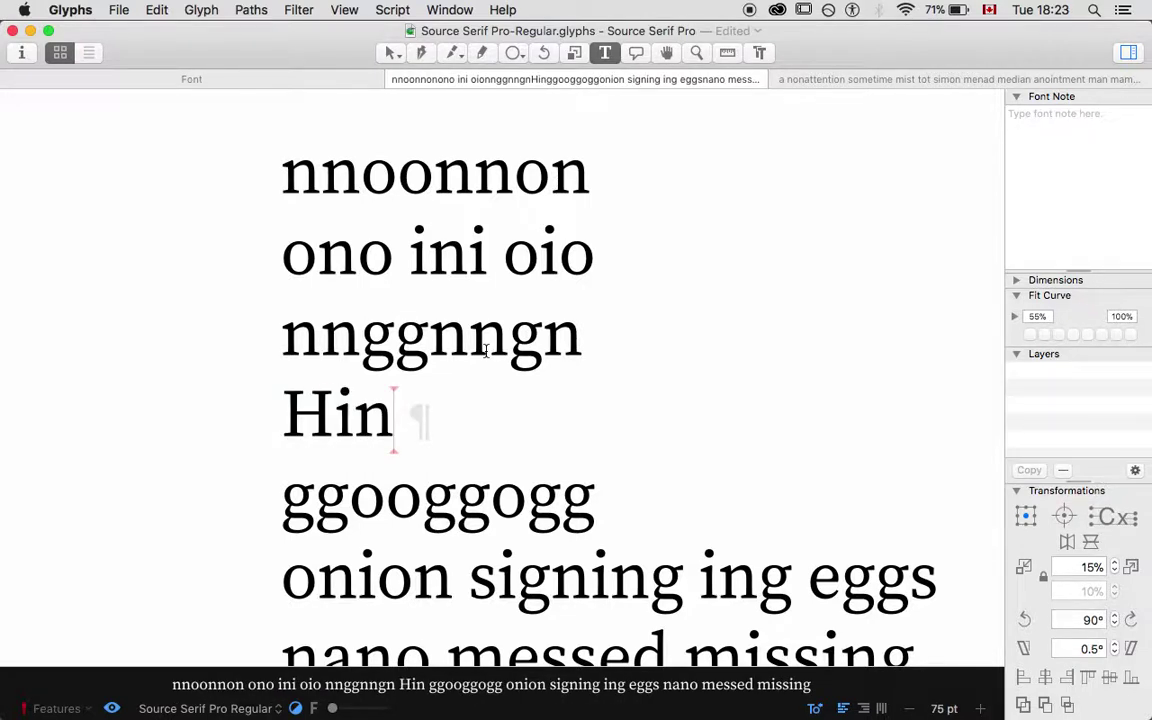
text(e)
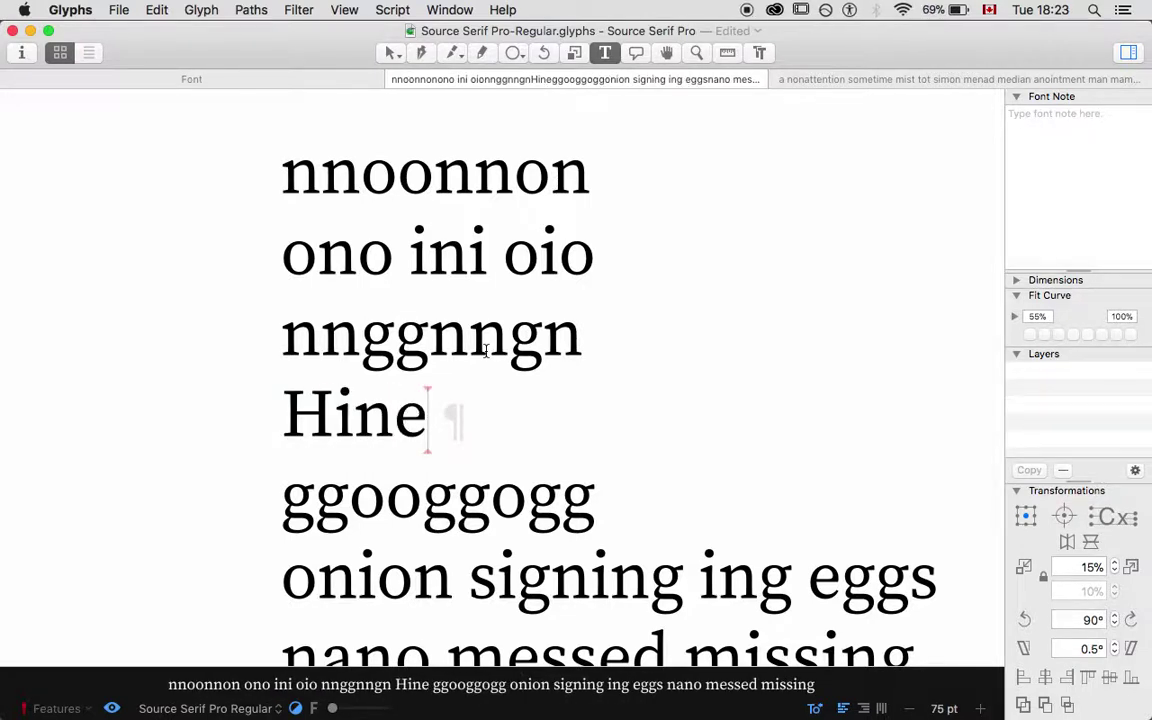
key(super+plus)
key(super+plus)
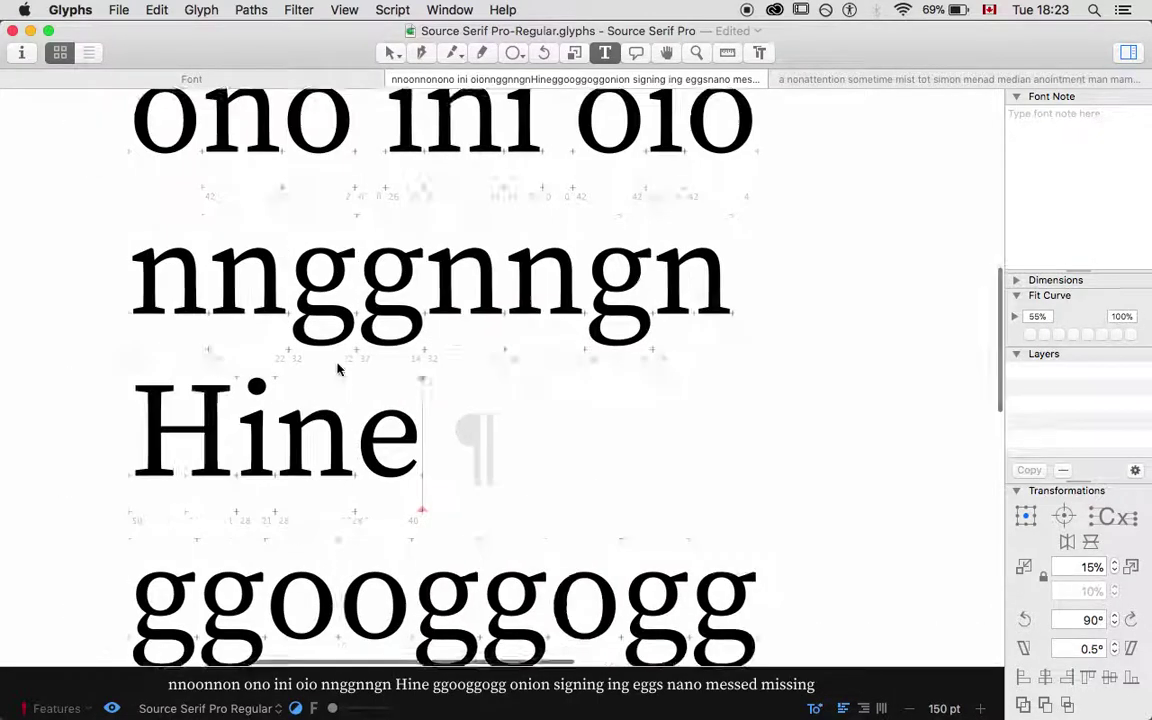
key(BackSpace)
text(o)
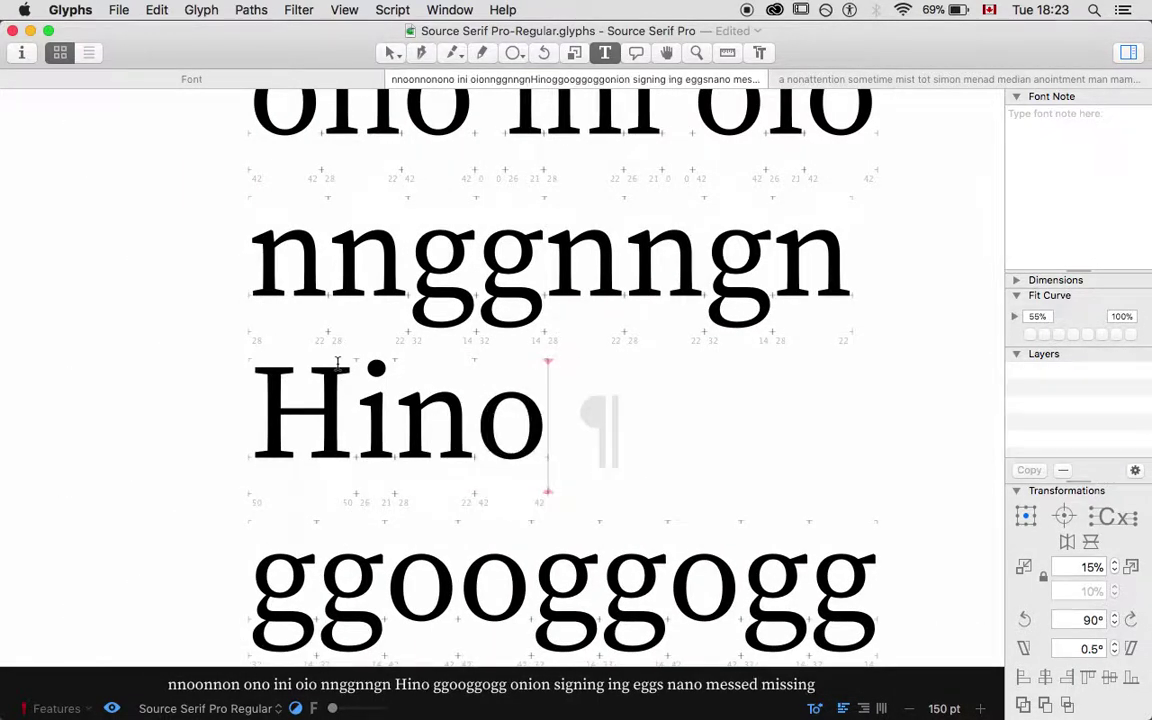
key(BackSpace)
key(BackSpace)
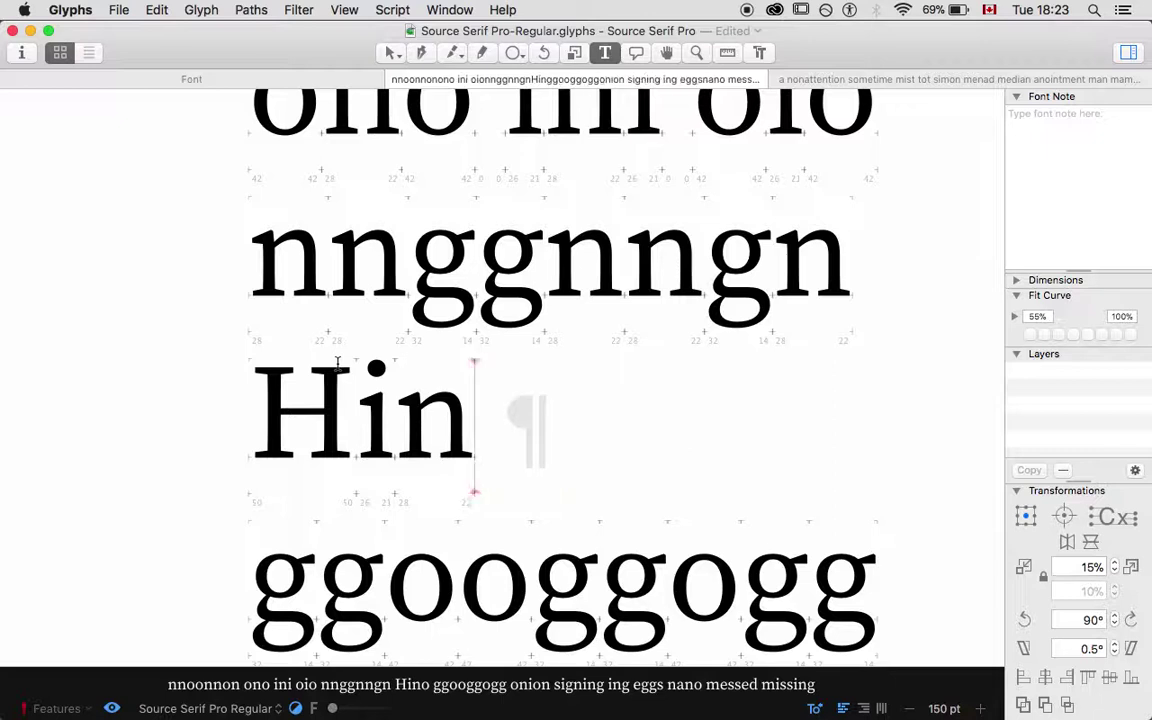
text(m)
key(super+plus)
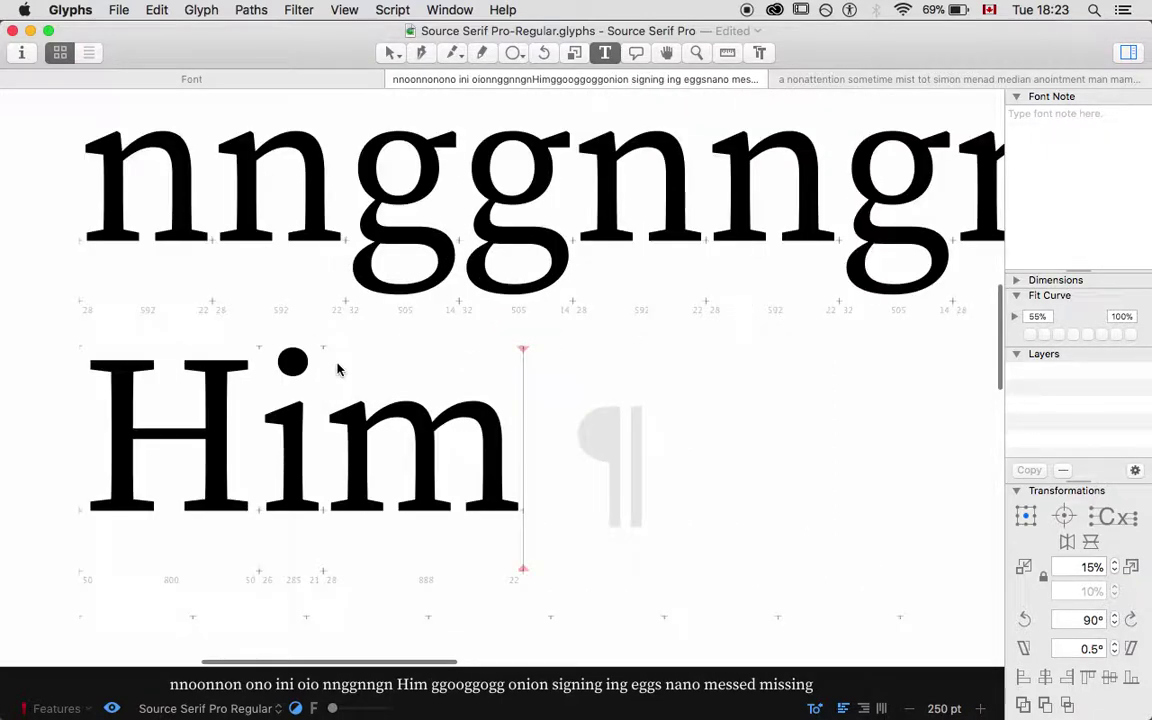
Set the H's left and right sidebearings to 30 and view it at smaller size.
click(110, 421)
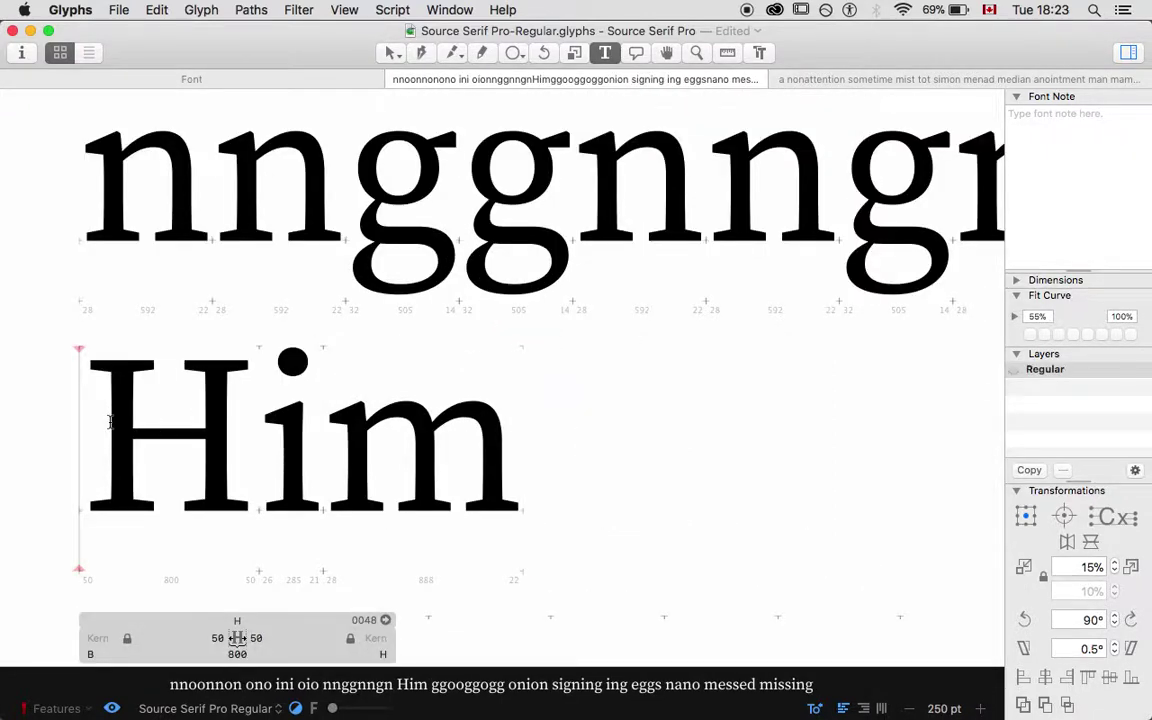
key(super+minus)
click(381, 642)
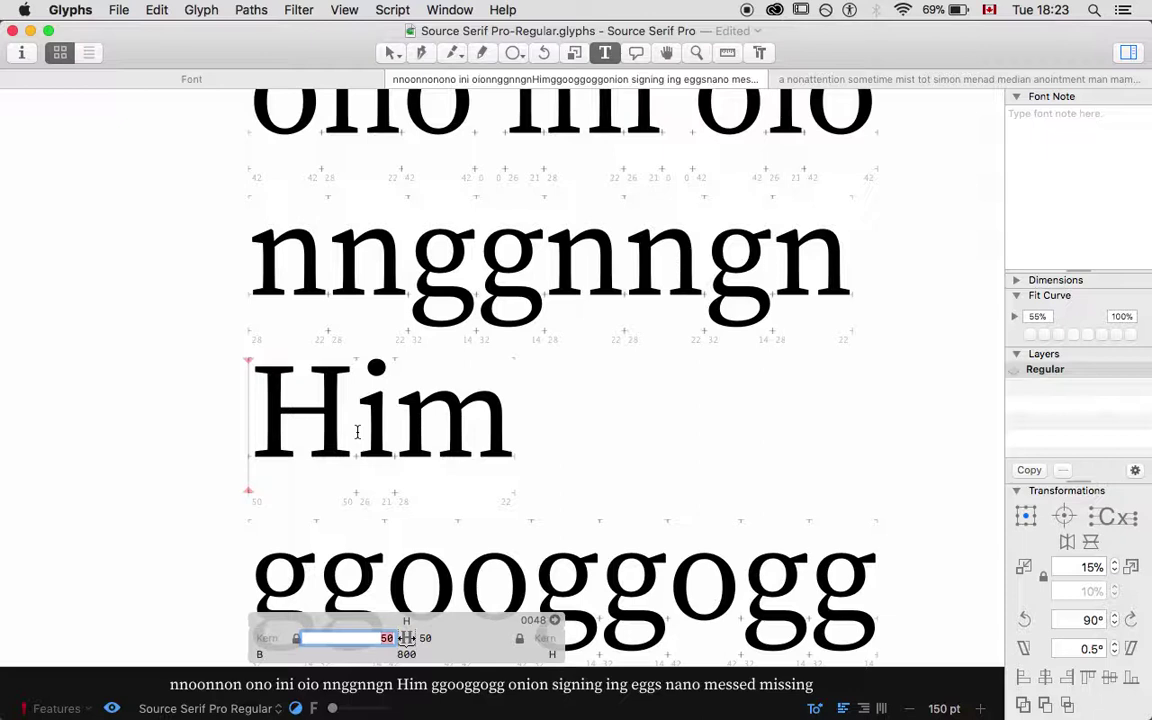
text(30)
key(Tab)
text(30)
key(Tab)
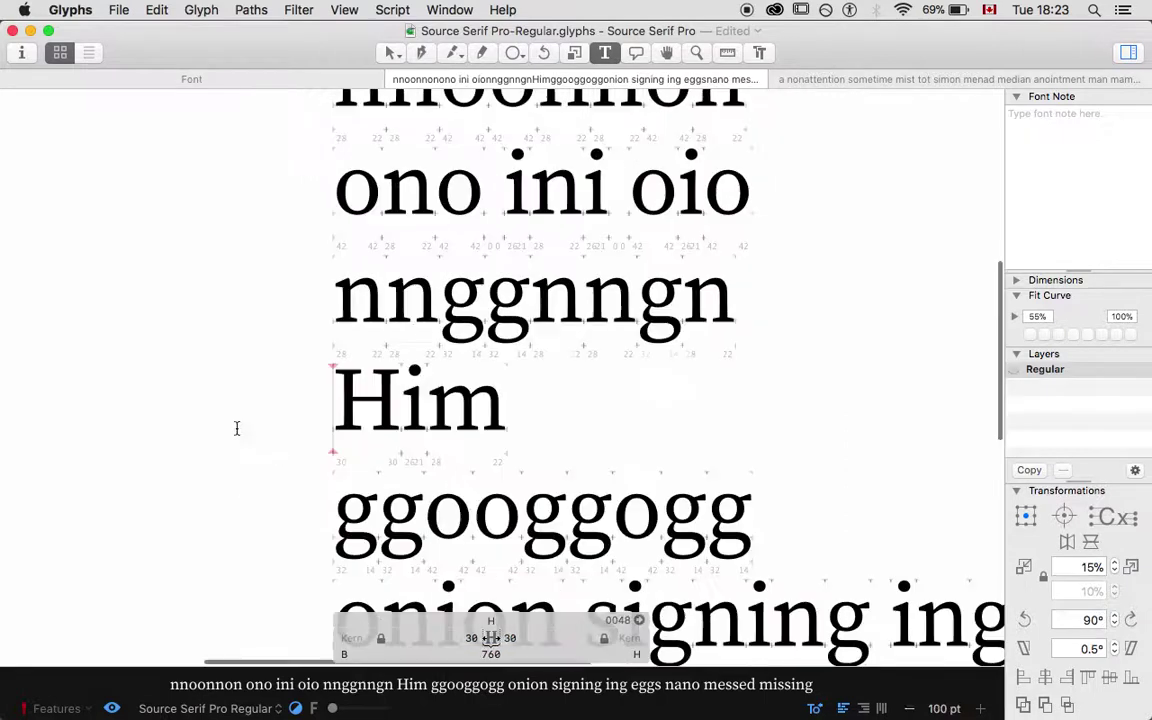
key(super+minus)
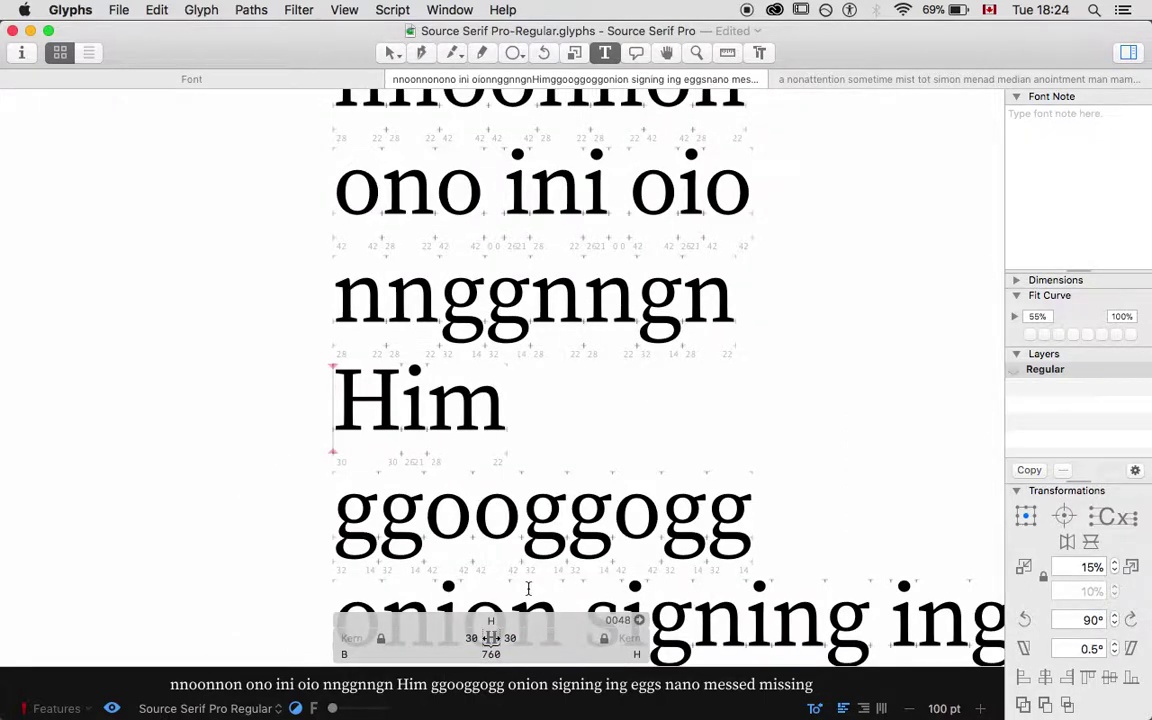
Try 26-unit sidebearings on both sides of the H, checking at several zoom levels.
click(472, 639)
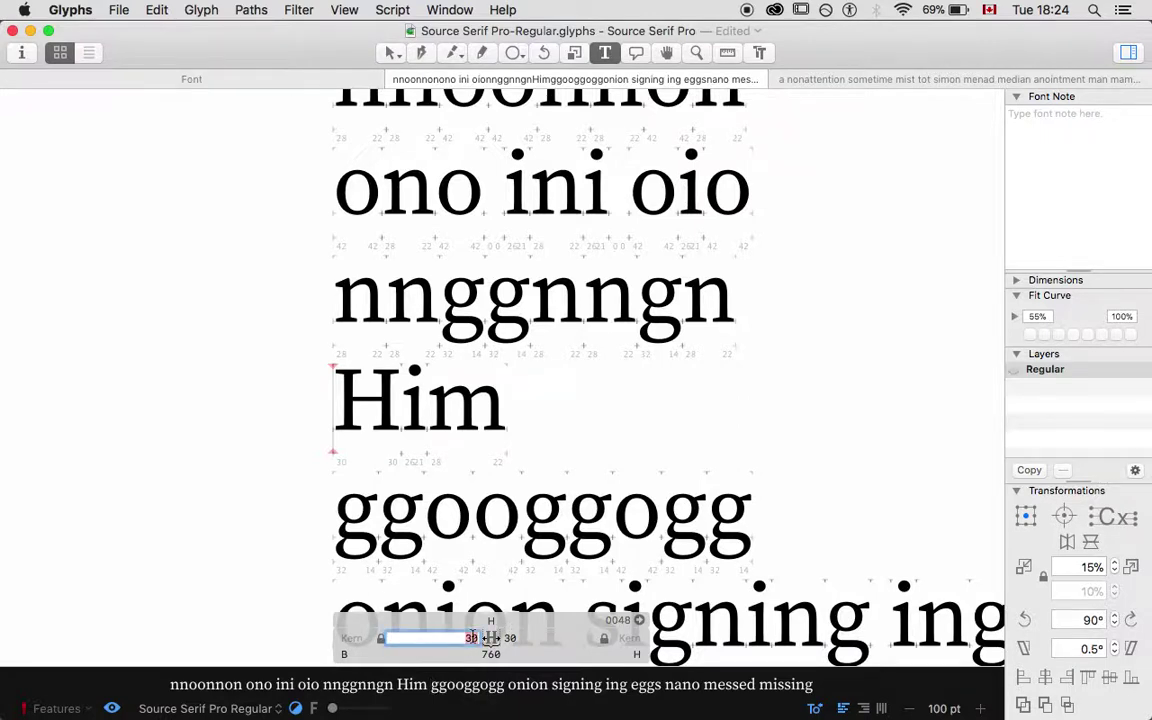
text(26)
key(Tab)
text(26)
key(Return)
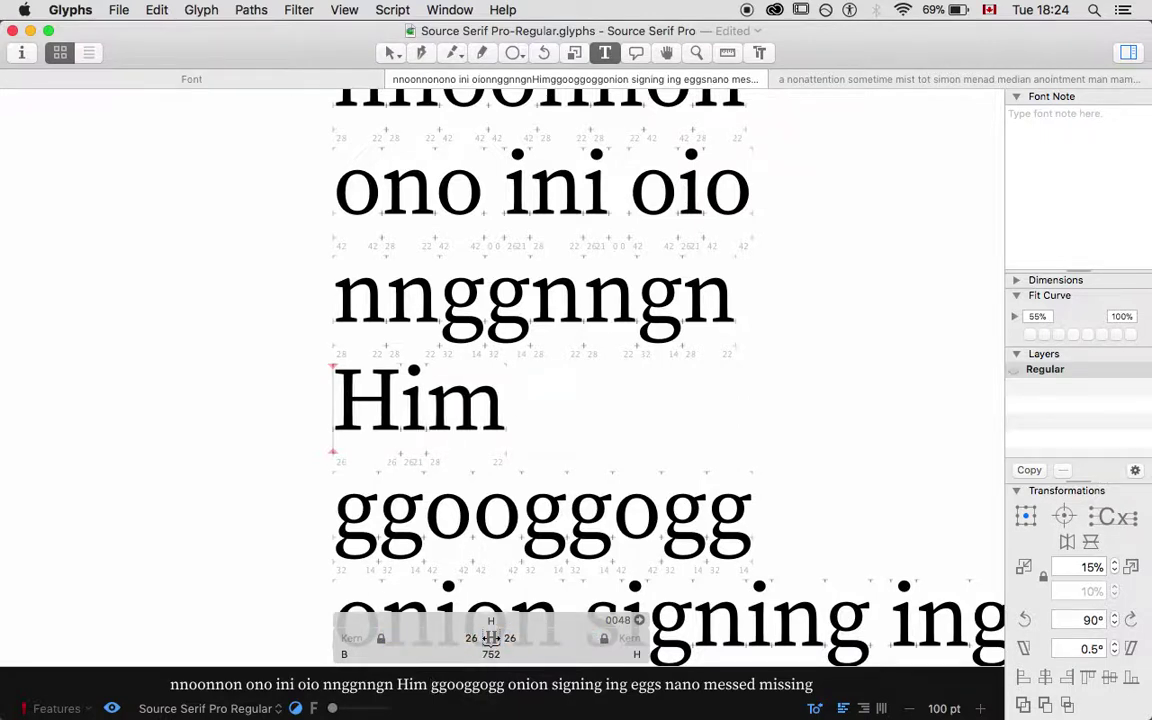
key(super+minus)
key(super+minus)
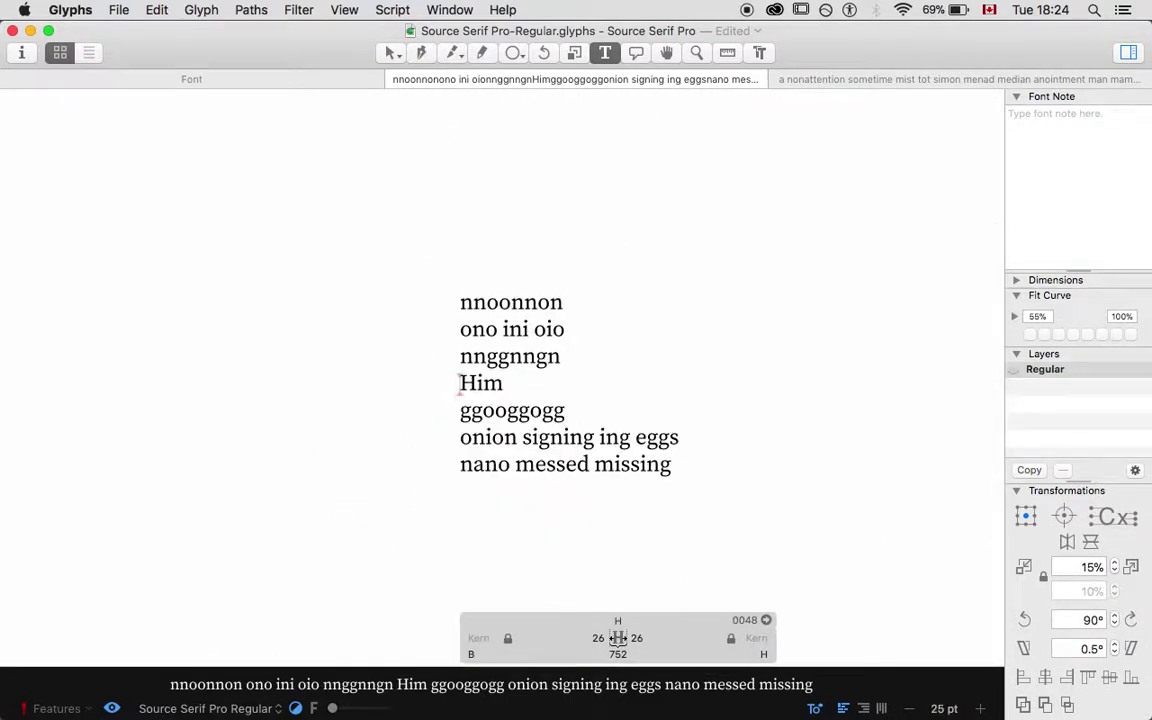
key(super+plus)
key(super+plus)
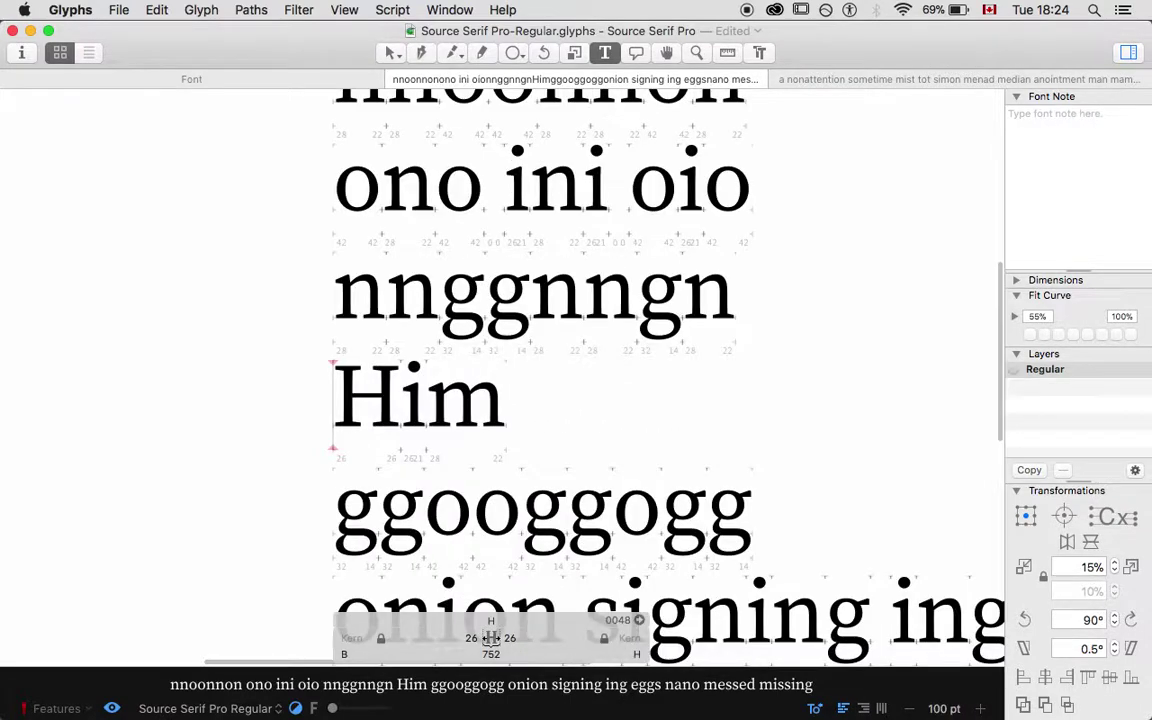
Settle the H on 28-unit left and right sidebearings, giving a 756-unit width.
click(486, 638)
text(28)
key(Tab)
text(28)
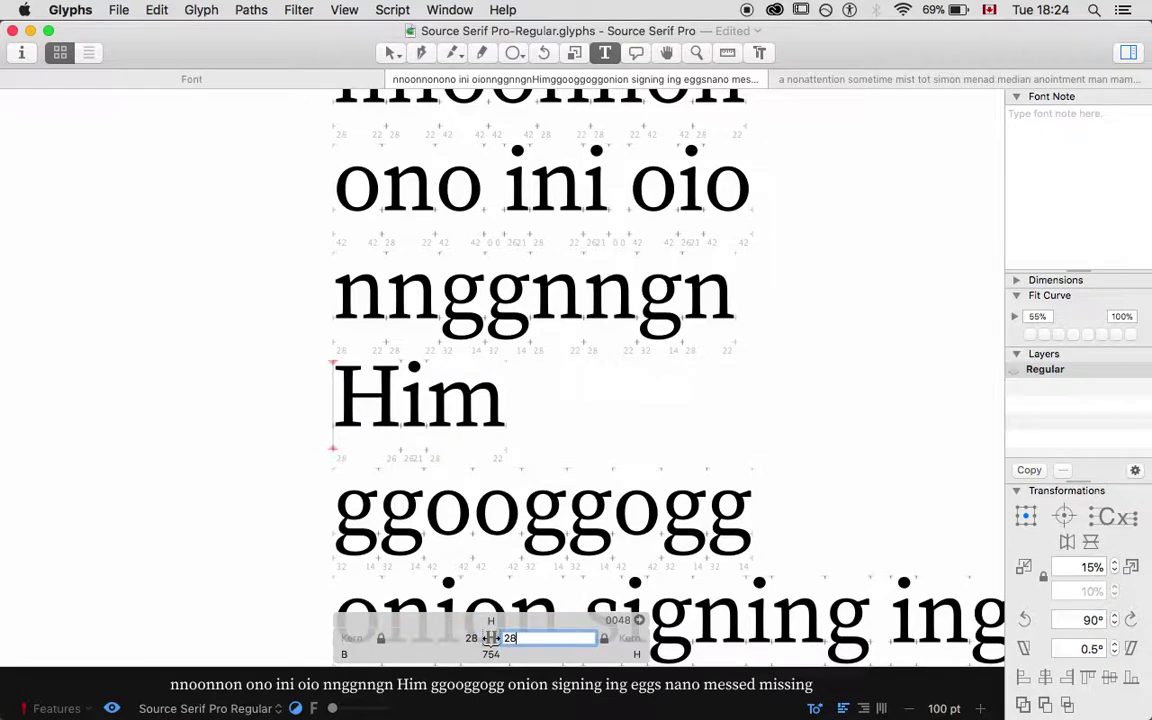
key(Return)
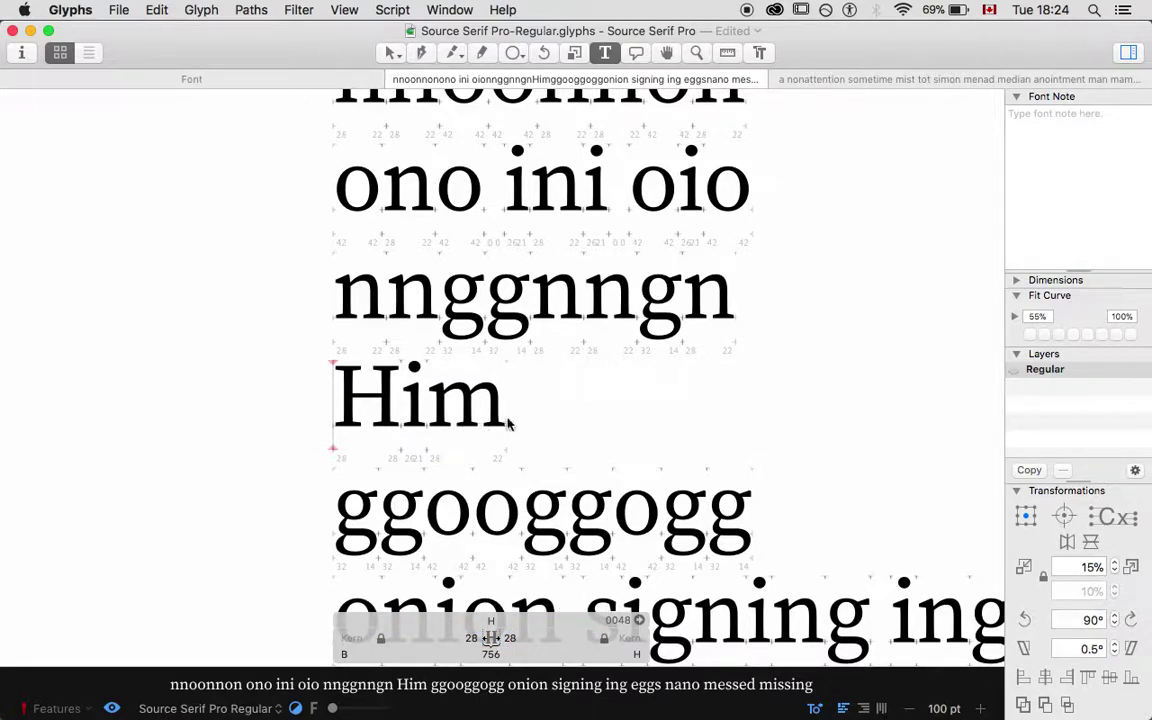
mouse_move(842, 700)
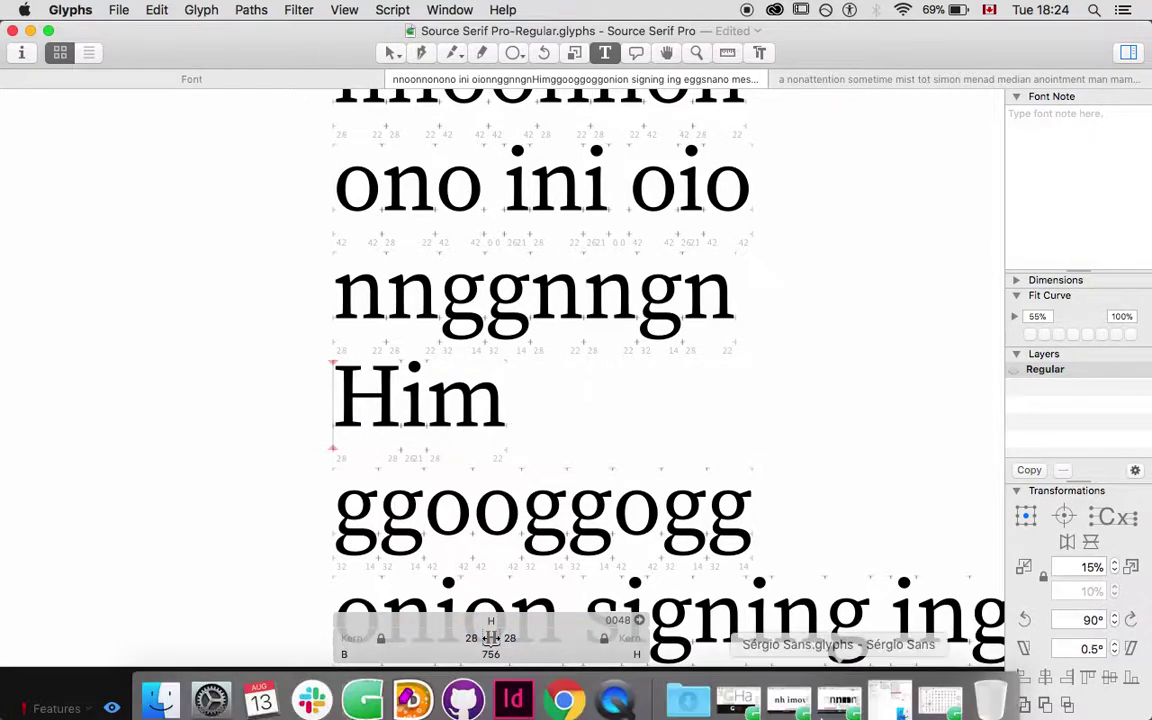
Bring the Sérgio Sans font window forward and look over its test text.
click(838, 694)
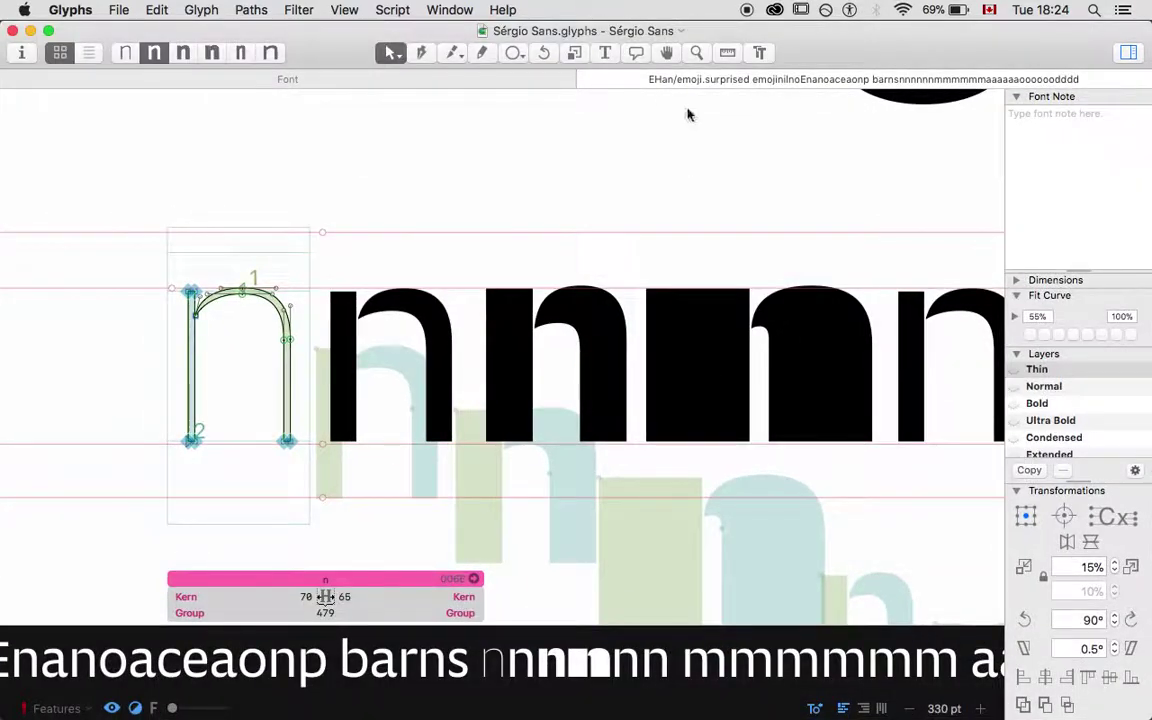
scroll(478, 125, down, 5)
scroll(494, 200, up, 2)
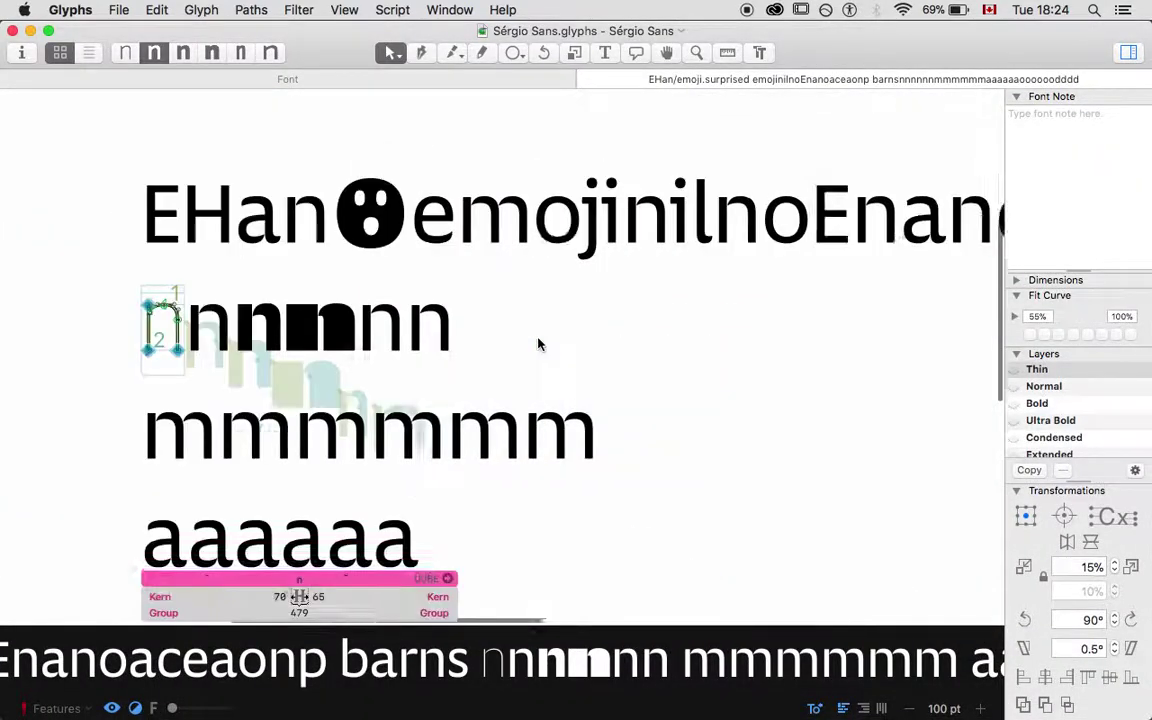
scroll(538, 344, right, 5)
scroll(538, 344, right, 3)
scroll(538, 344, left, 3)
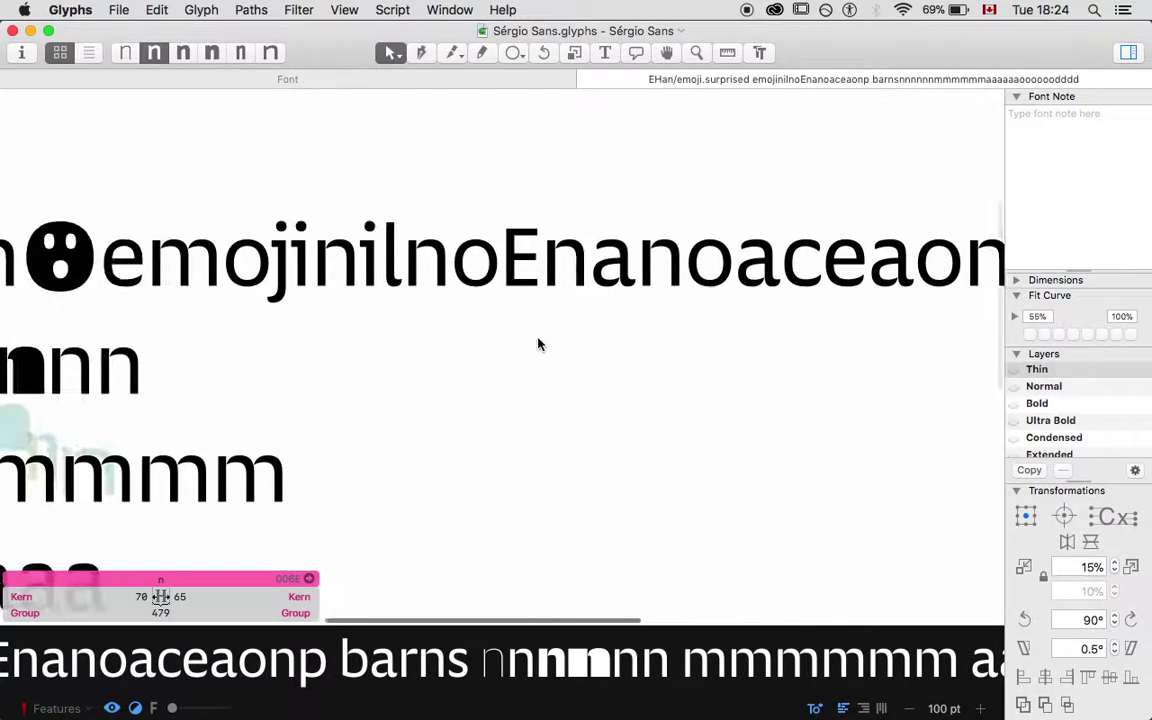
scroll(195, 302, right, 4)
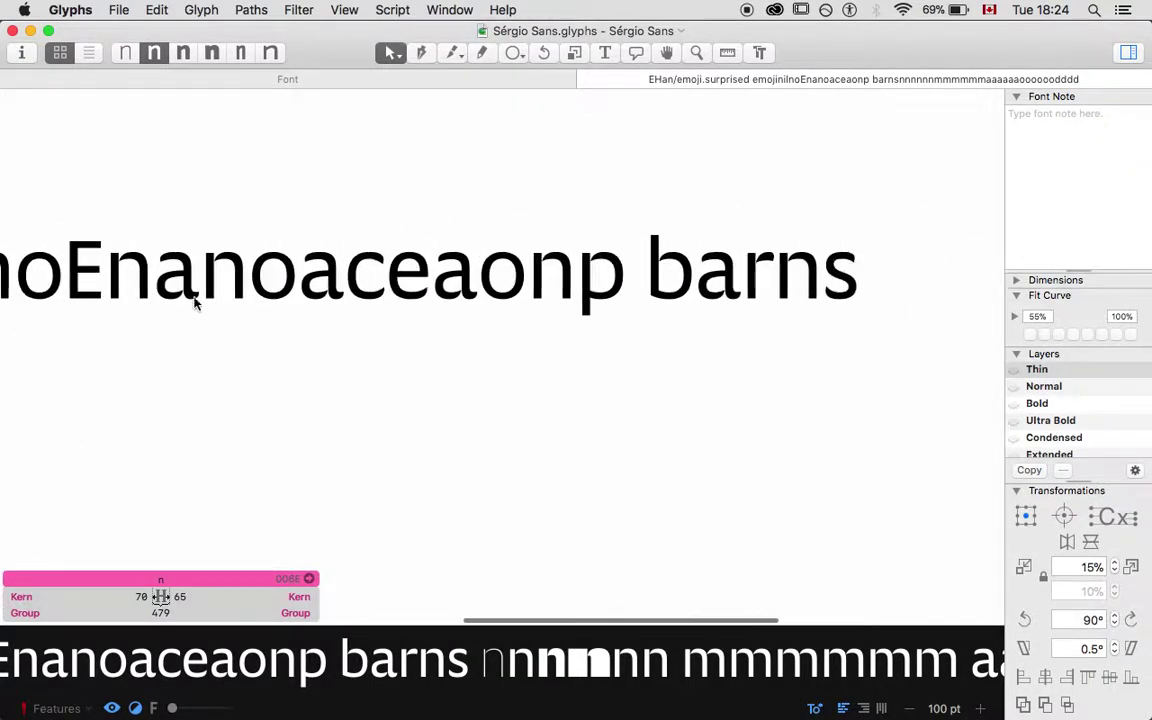
scroll(198, 302, left, 4)
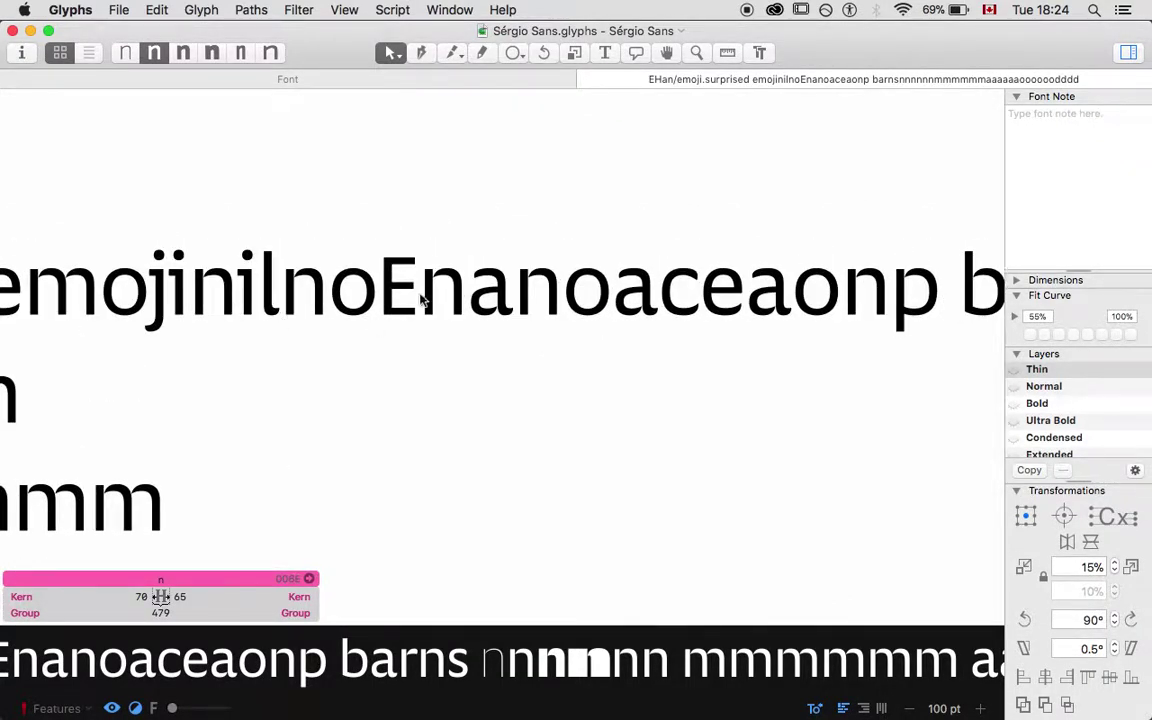
Insert an H to make "EnaHnoaceaonp", then minimize that window and return to Source Serif Pro.
key(t)
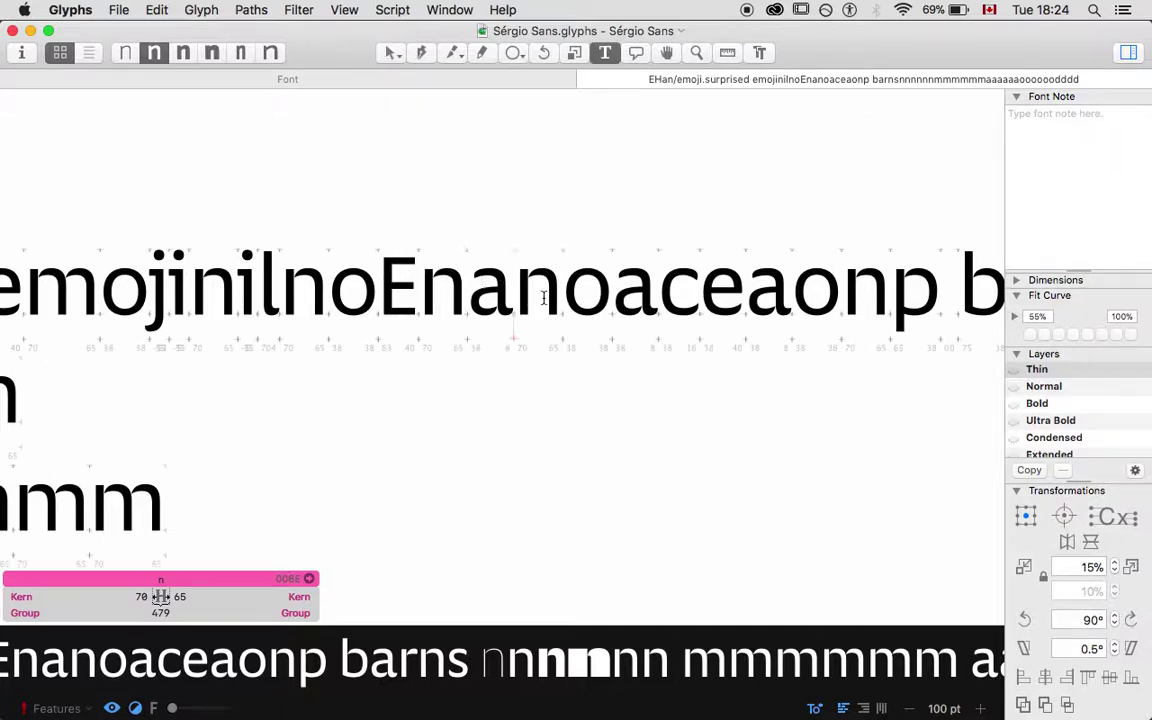
click(515, 285)
text(H)
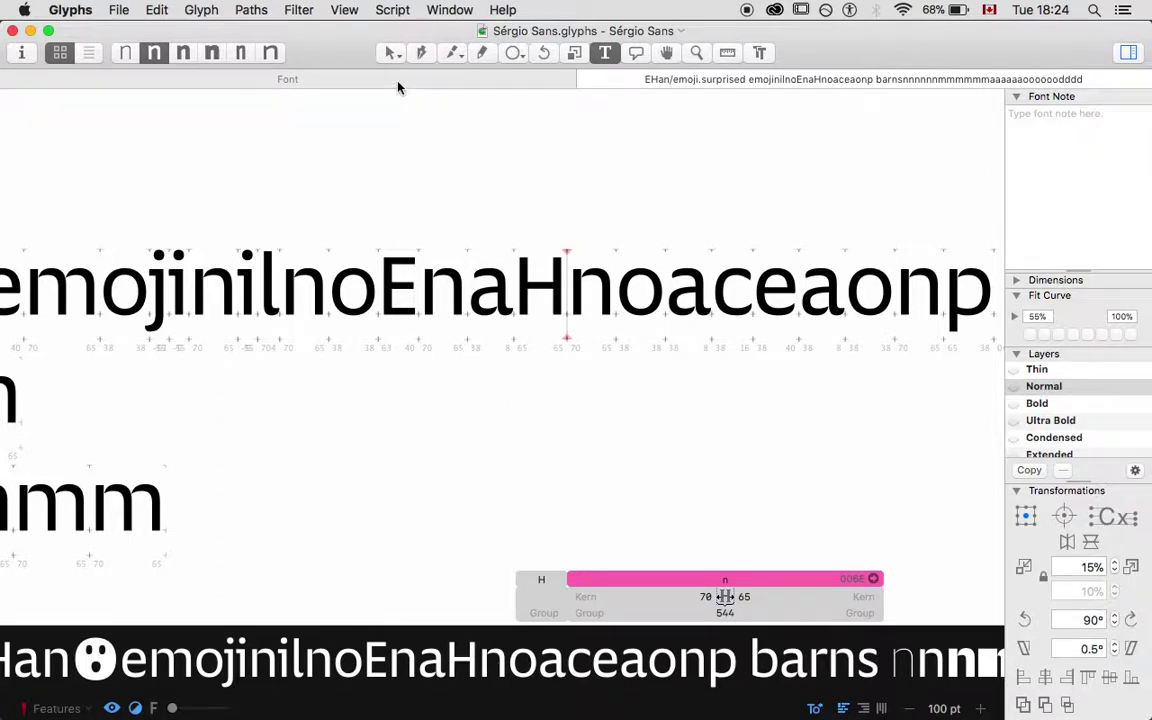
key(super+grave)
key(super+grave)
click(31, 32)
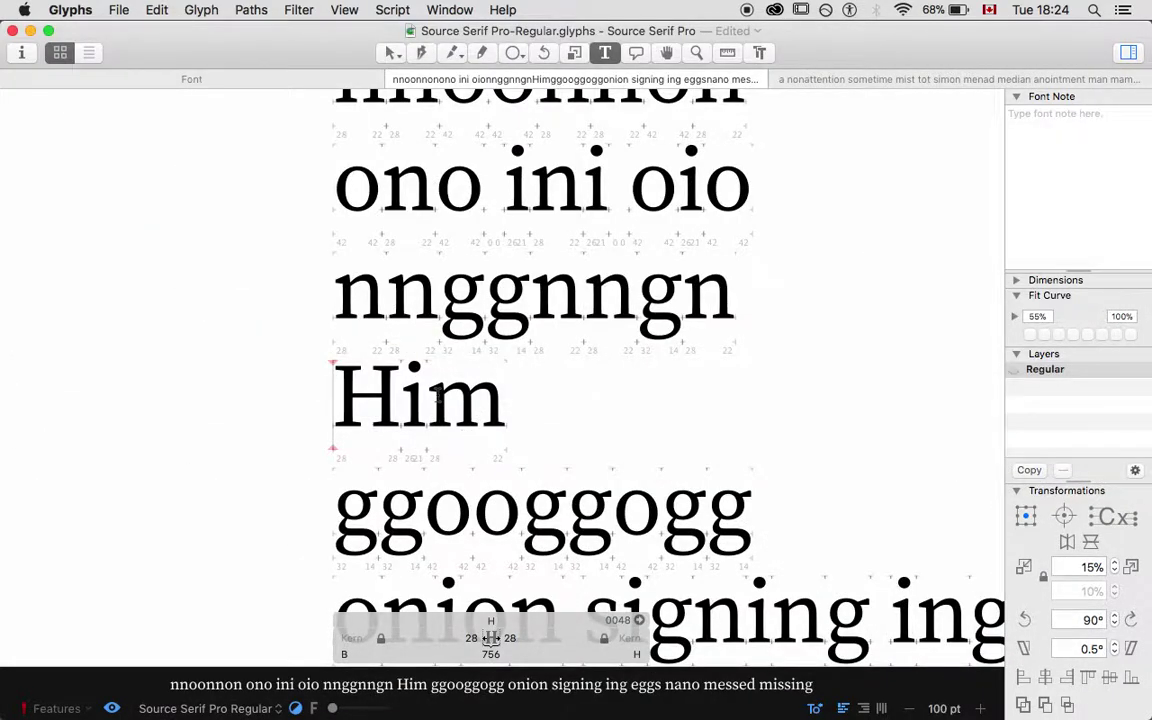
At 150 pt, try "nnin" before Him, remove it, and type "Rign" after Him.
key(super+equal)
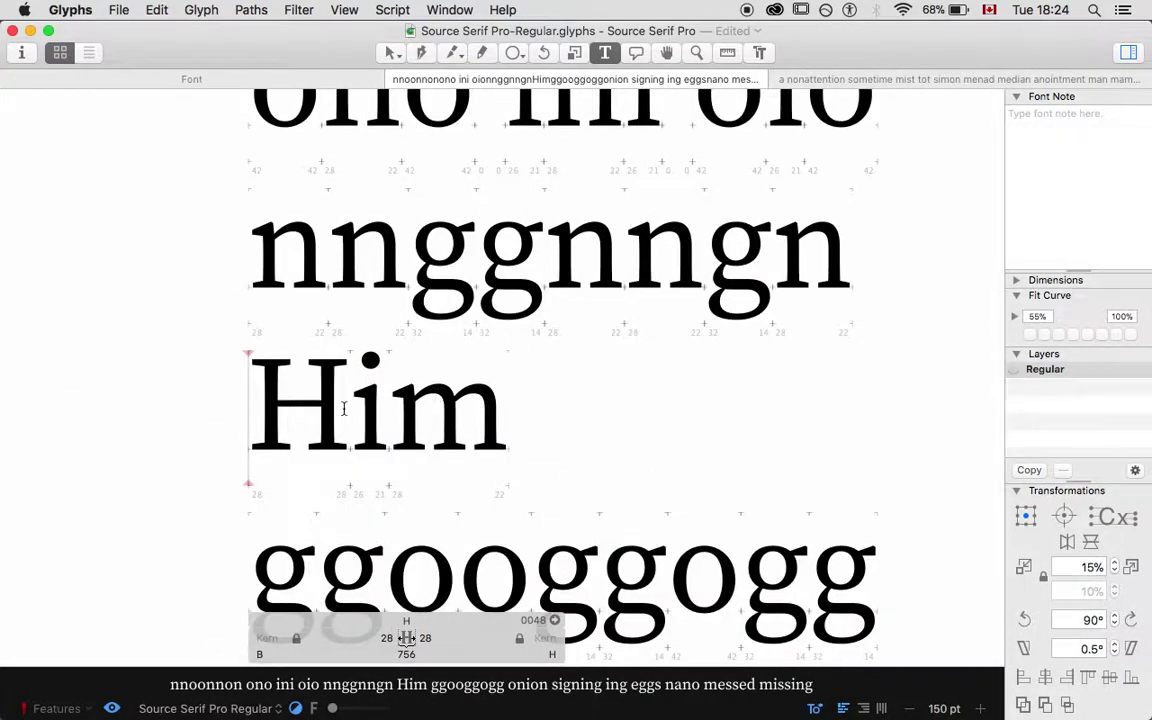
text(nn)
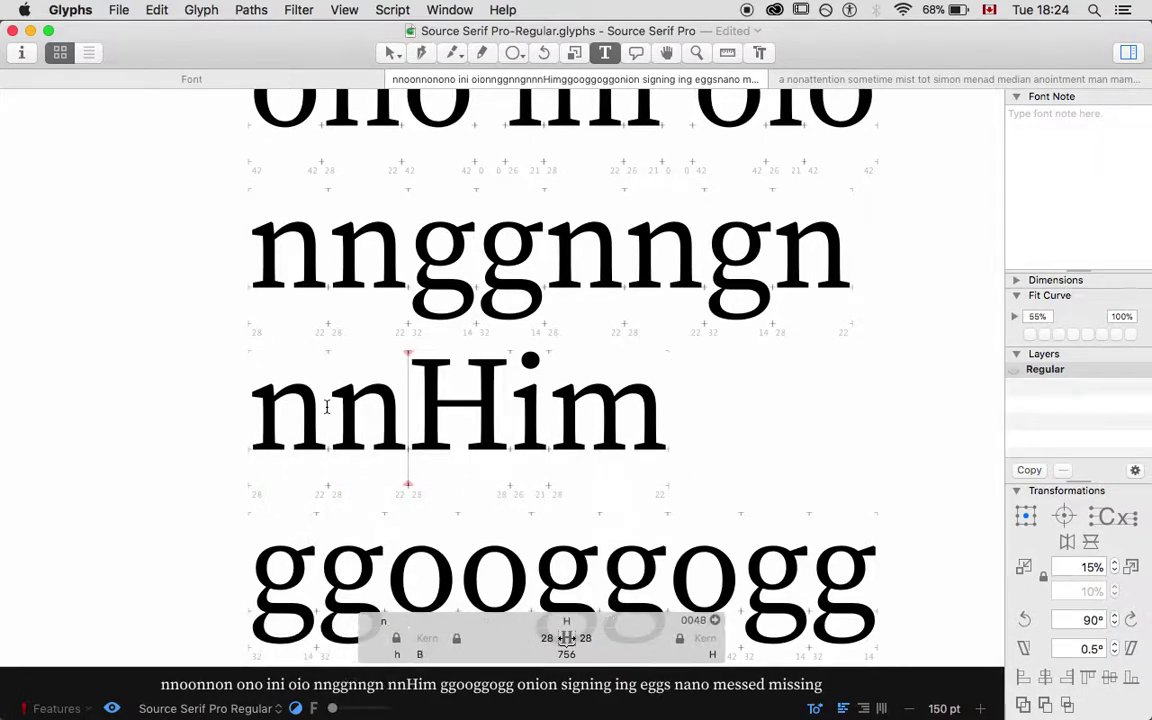
text(in)
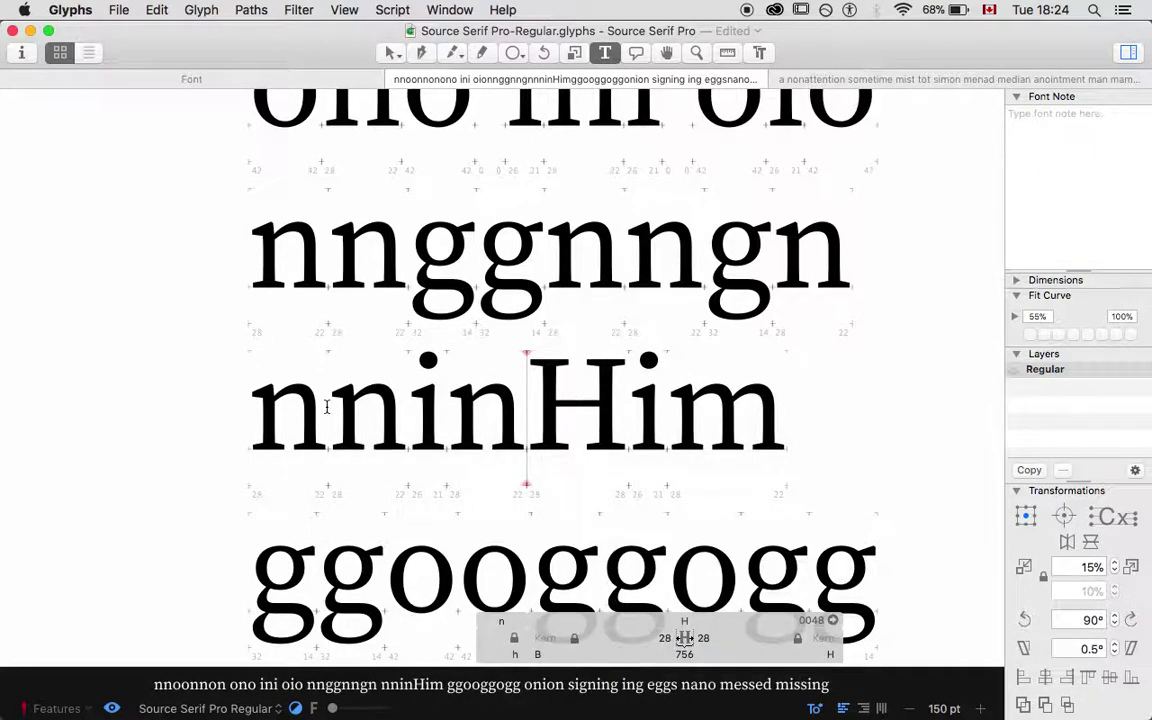
key(BackSpace)
key(BackSpace)
key(BackSpace)
key(BackSpace)
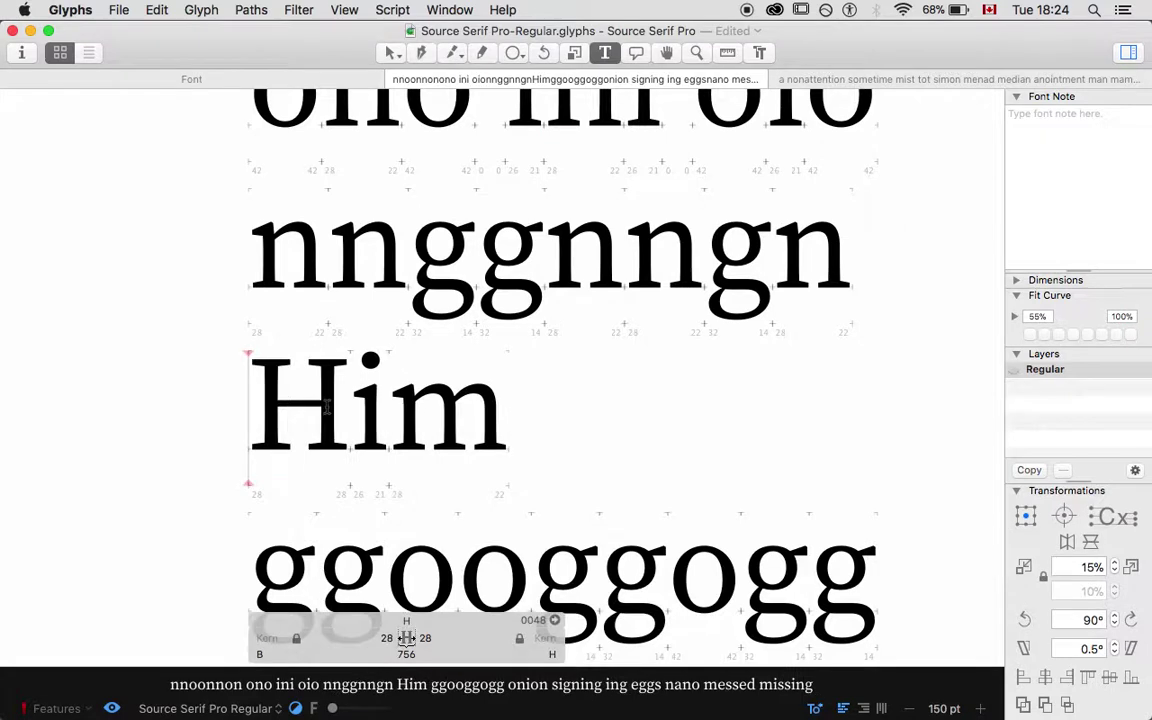
key(Right)
key(Right)
key(Right)
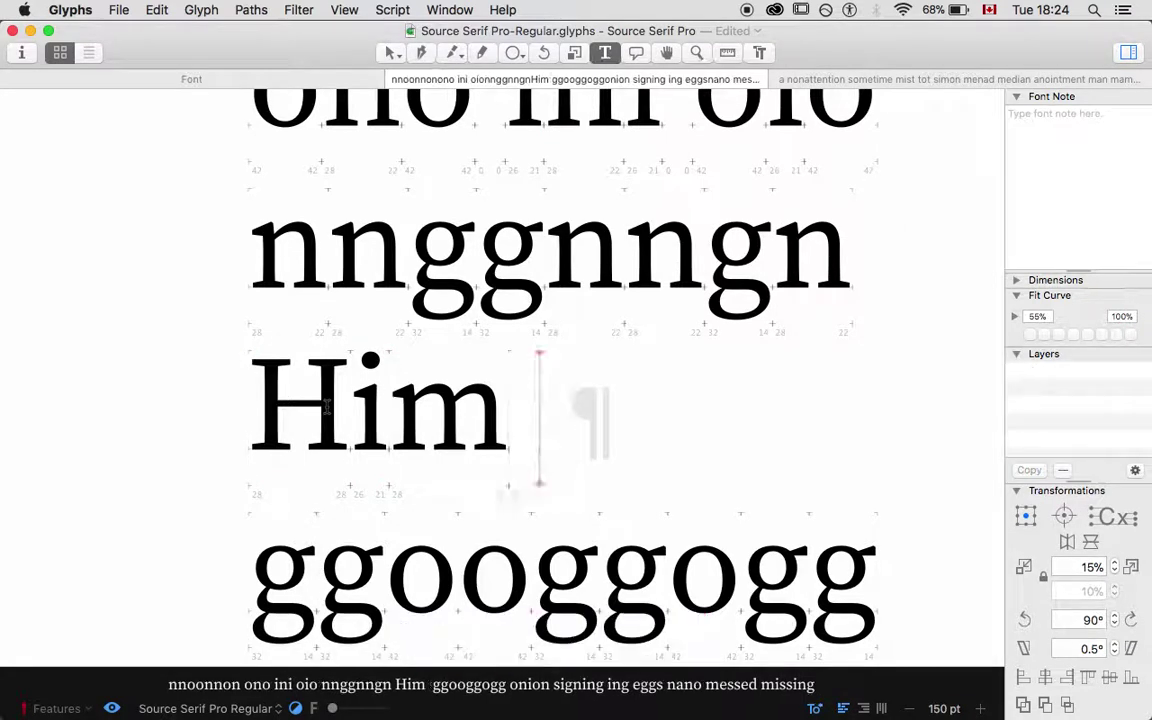
text(R)
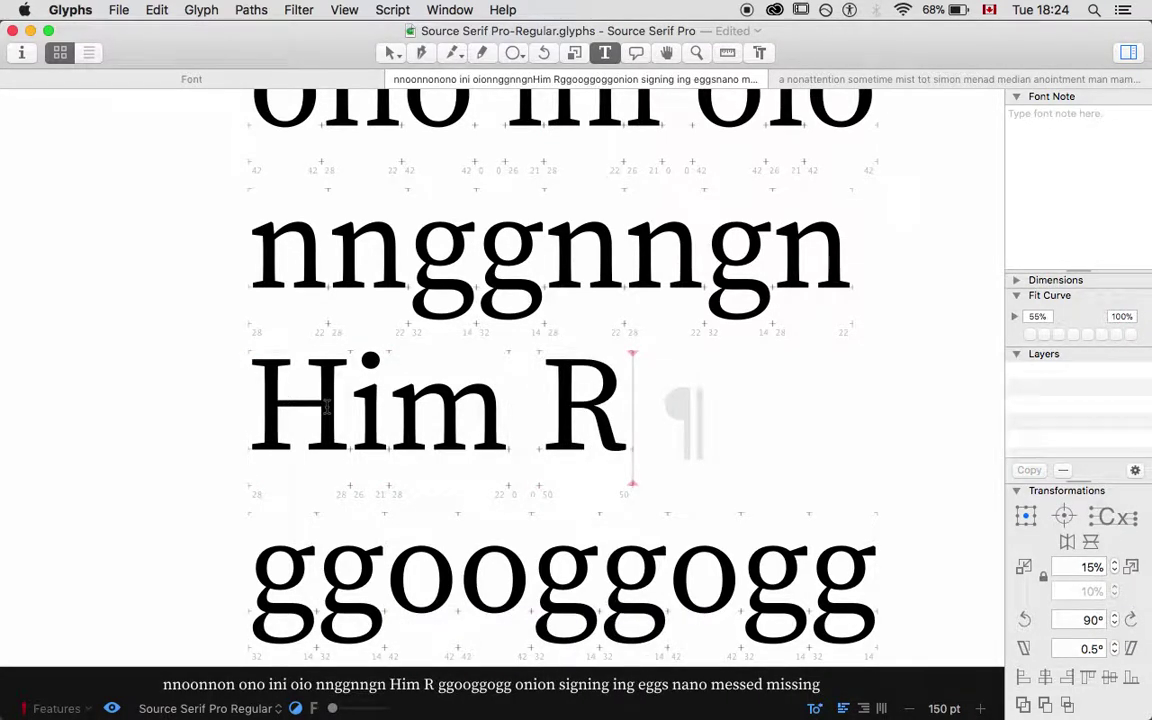
text(ig)
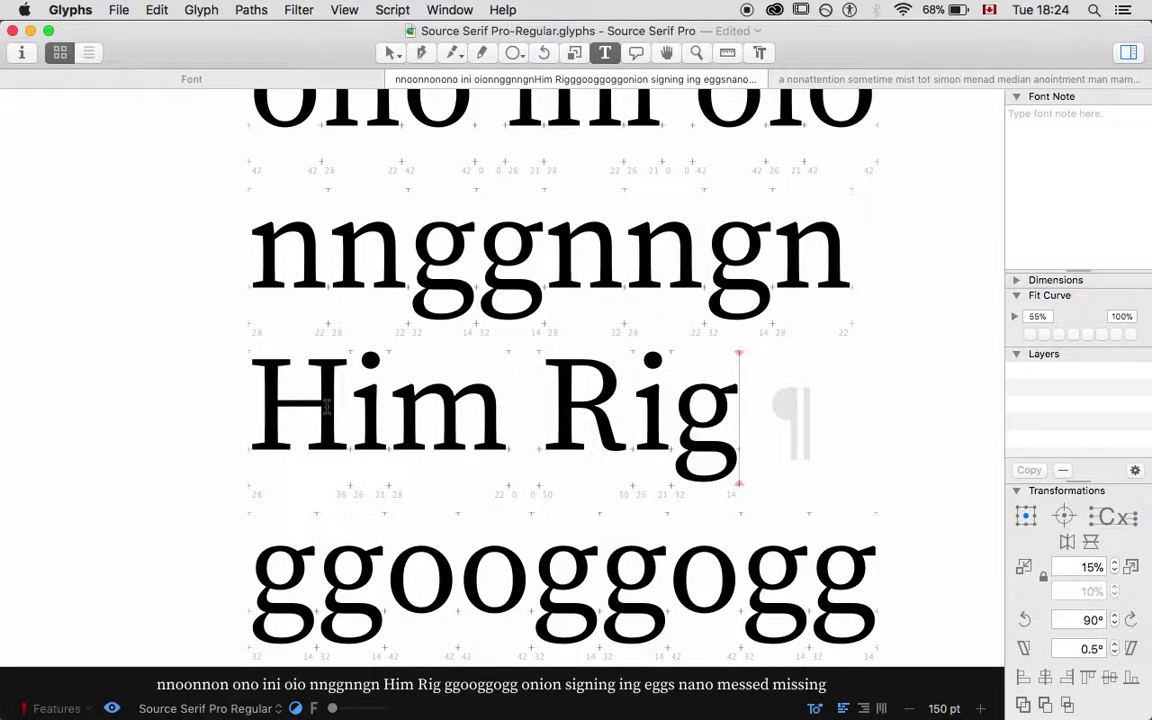
text(n)
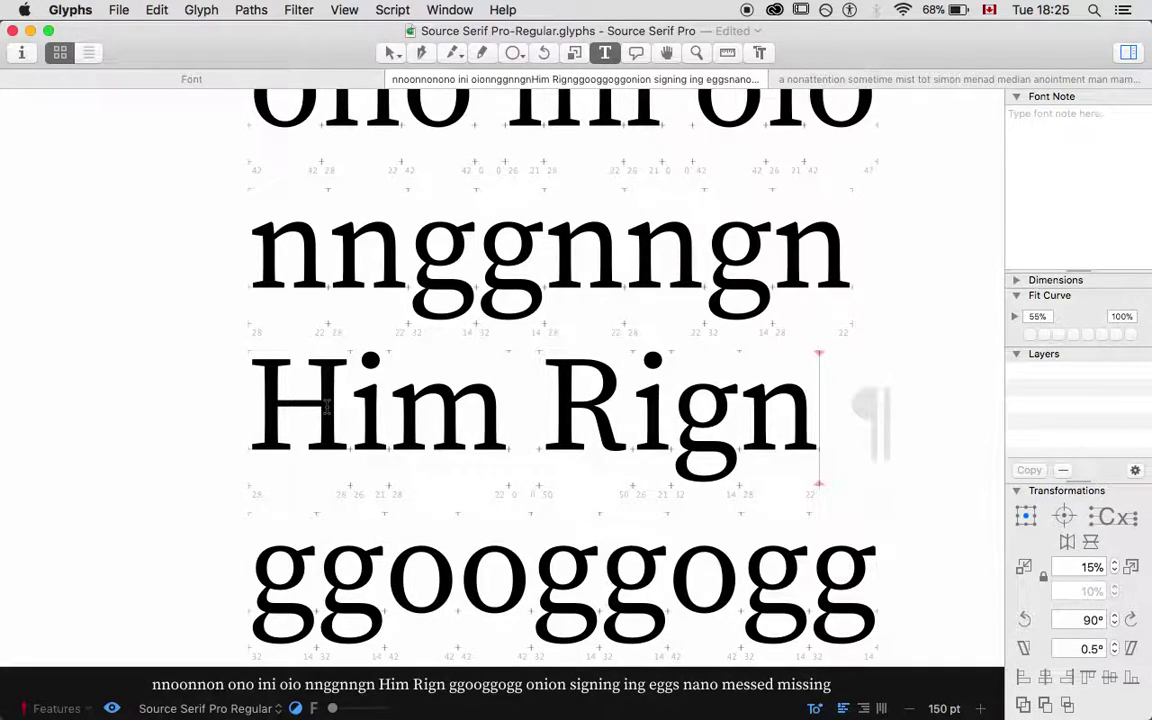
Try "Reign" after Him, then trim the word back to "Ri".
key(Left)
key(Left)
key(Left)
text(e)
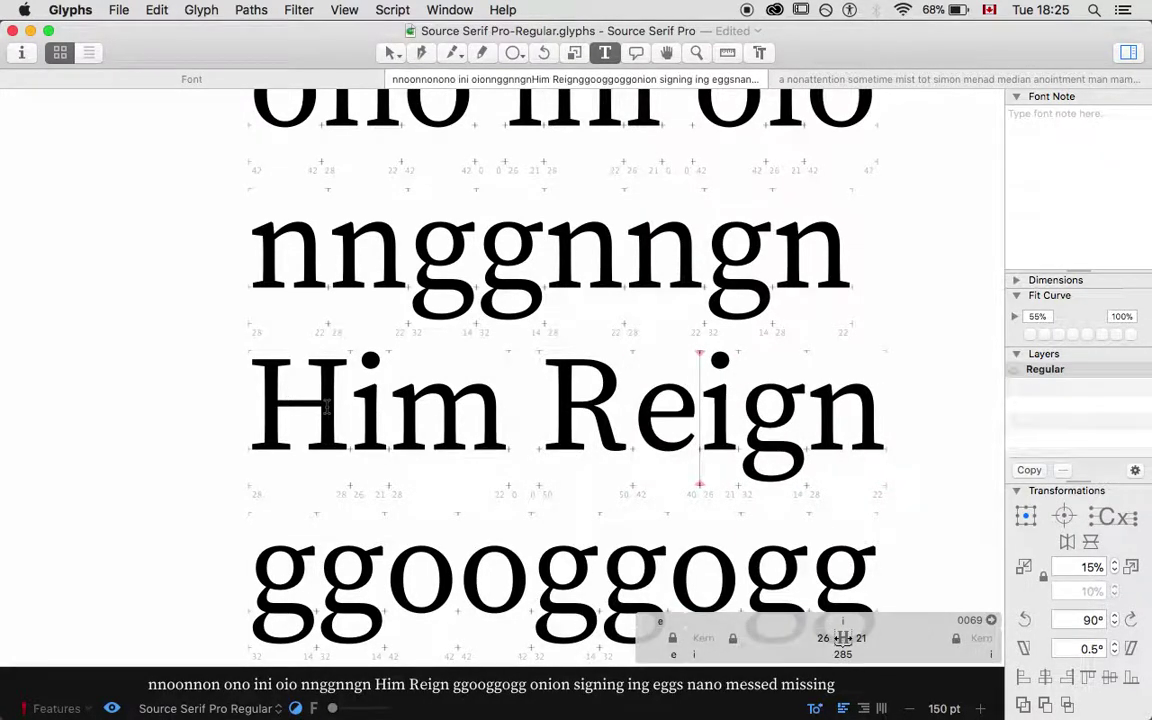
scroll(326, 405, right, 5)
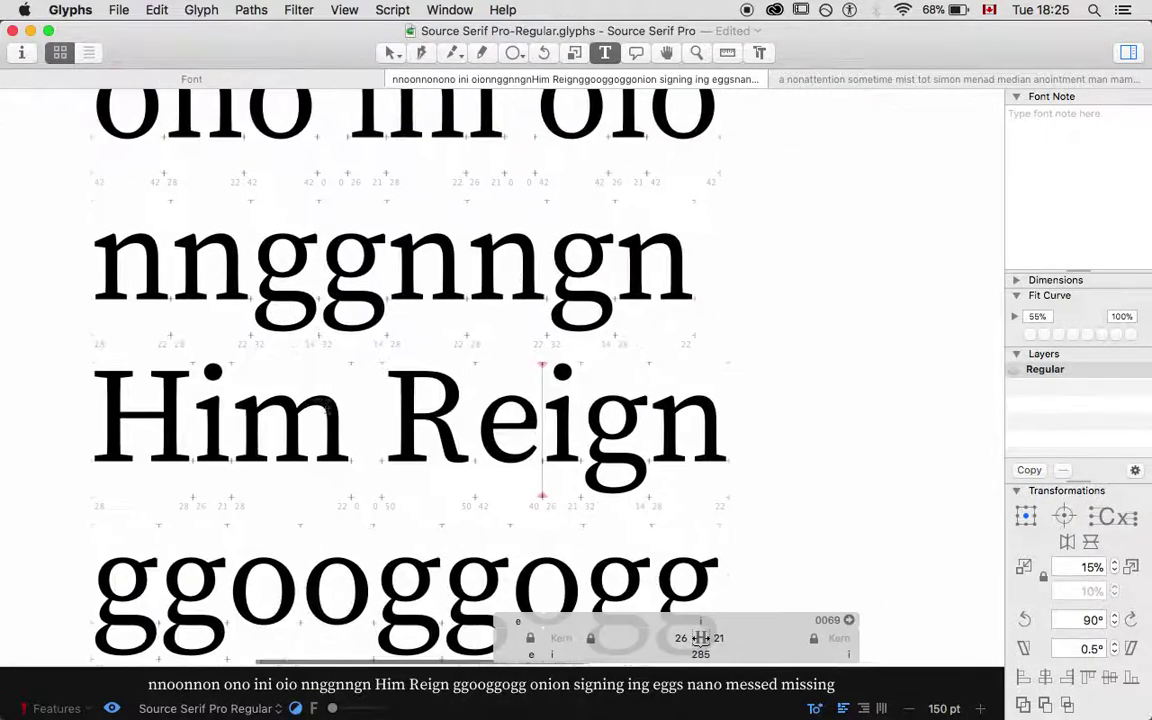
key(BackSpace)
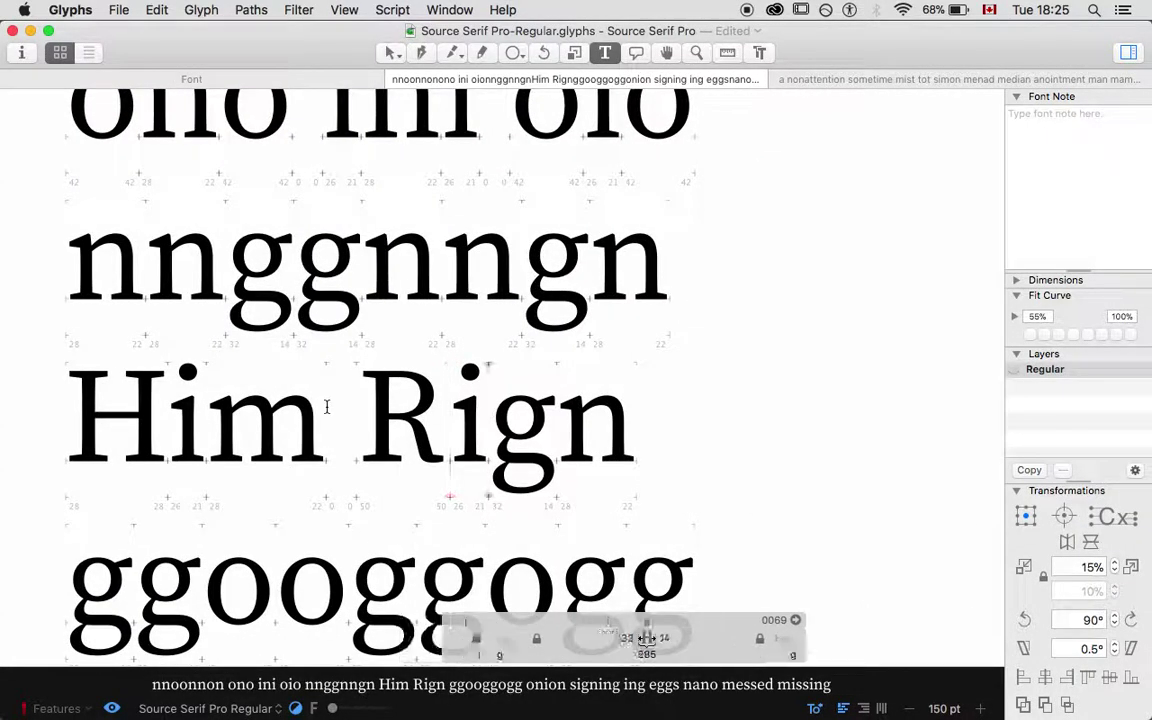
key(Right)
key(Right)
key(Right)
key(BackSpace)
key(BackSpace)
Complete "Rime", link R's left sidebearing to H, and set its right sidebearing to 10.
text(me)
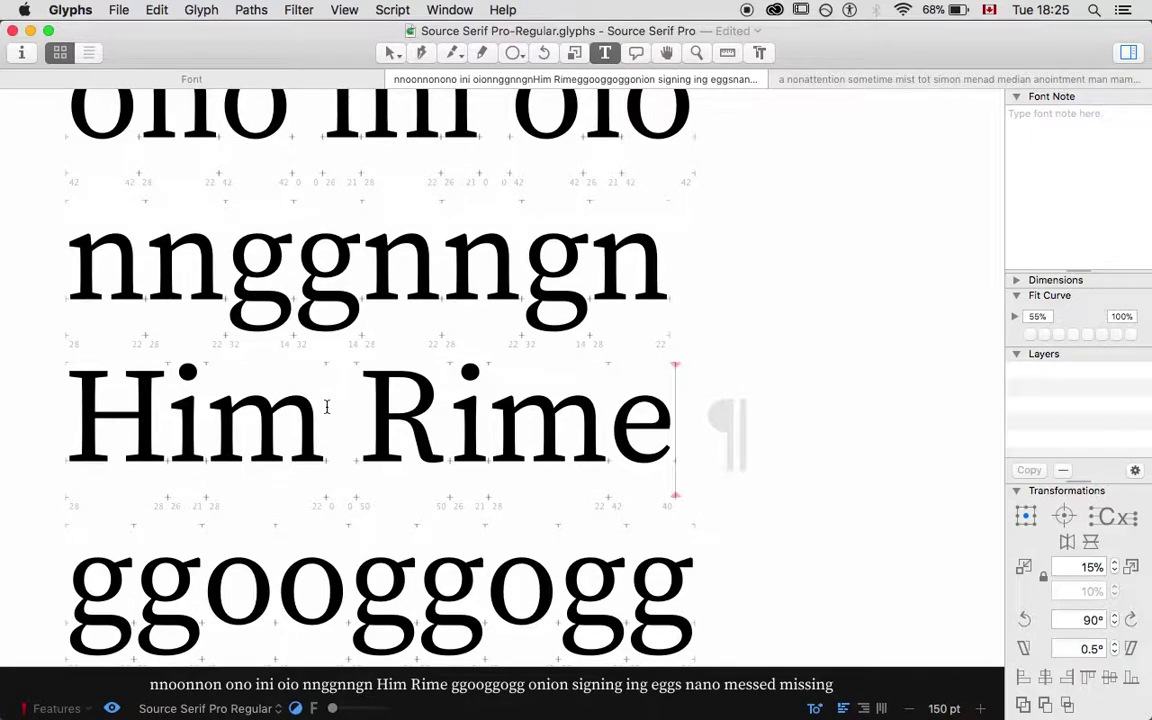
click(345, 385)
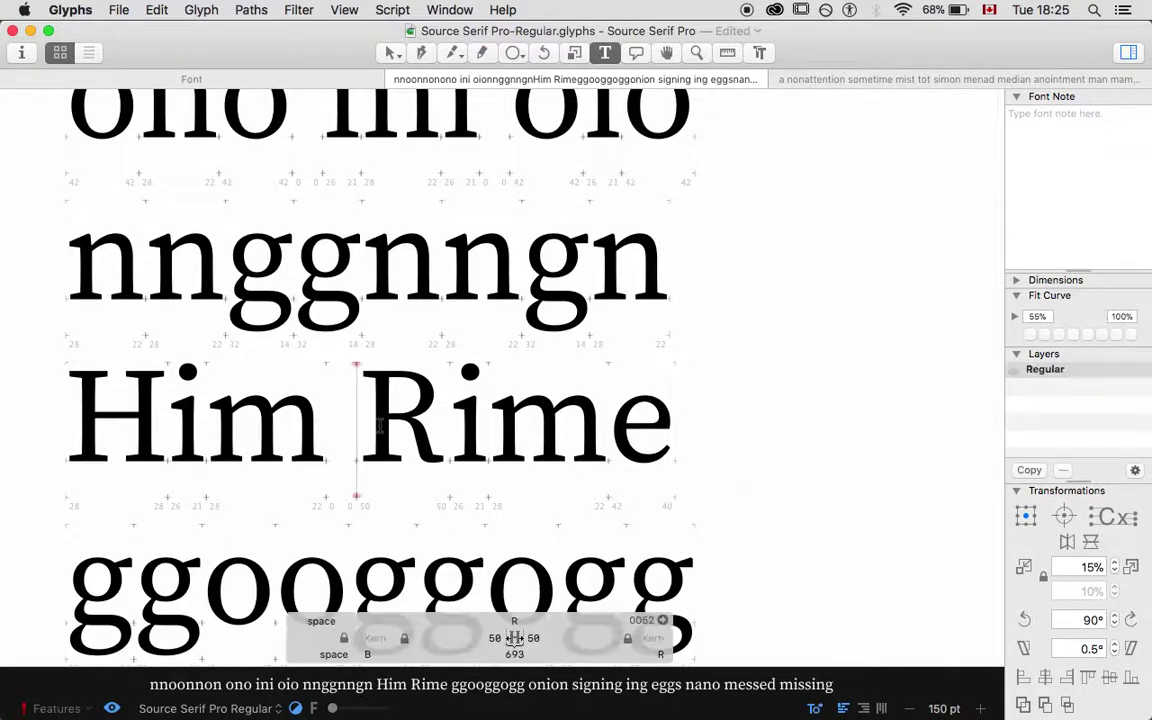
click(491, 637)
text(H)
key(Tab)
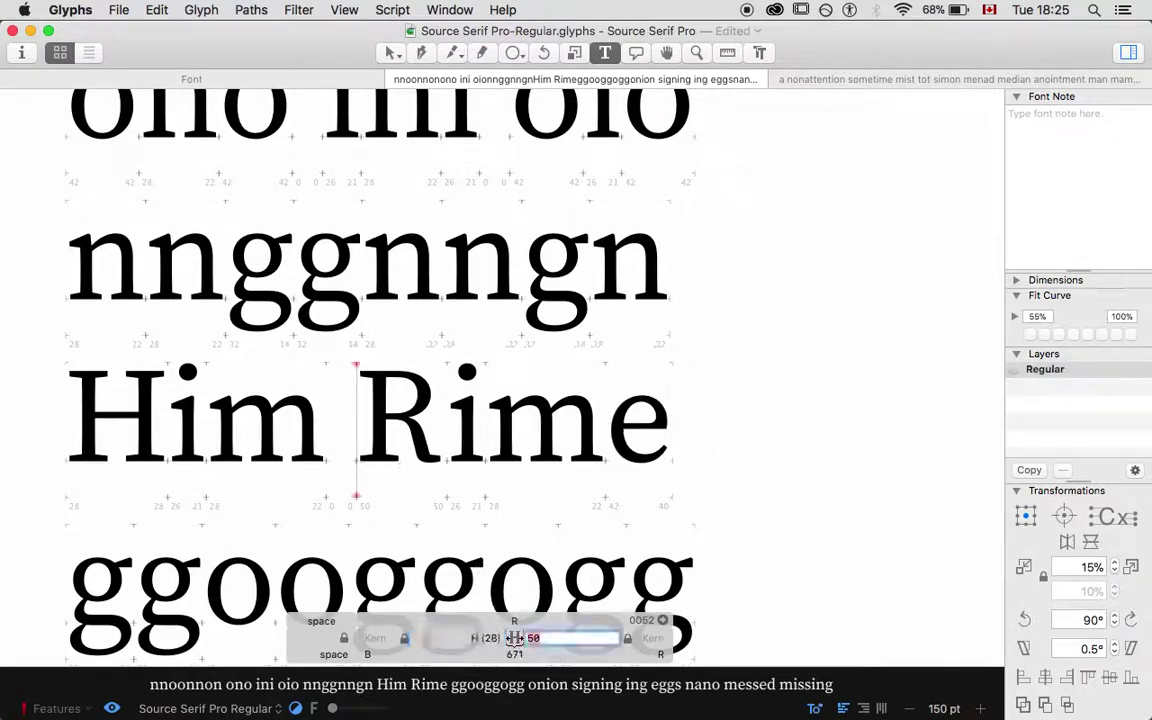
text(10)
key(Return)
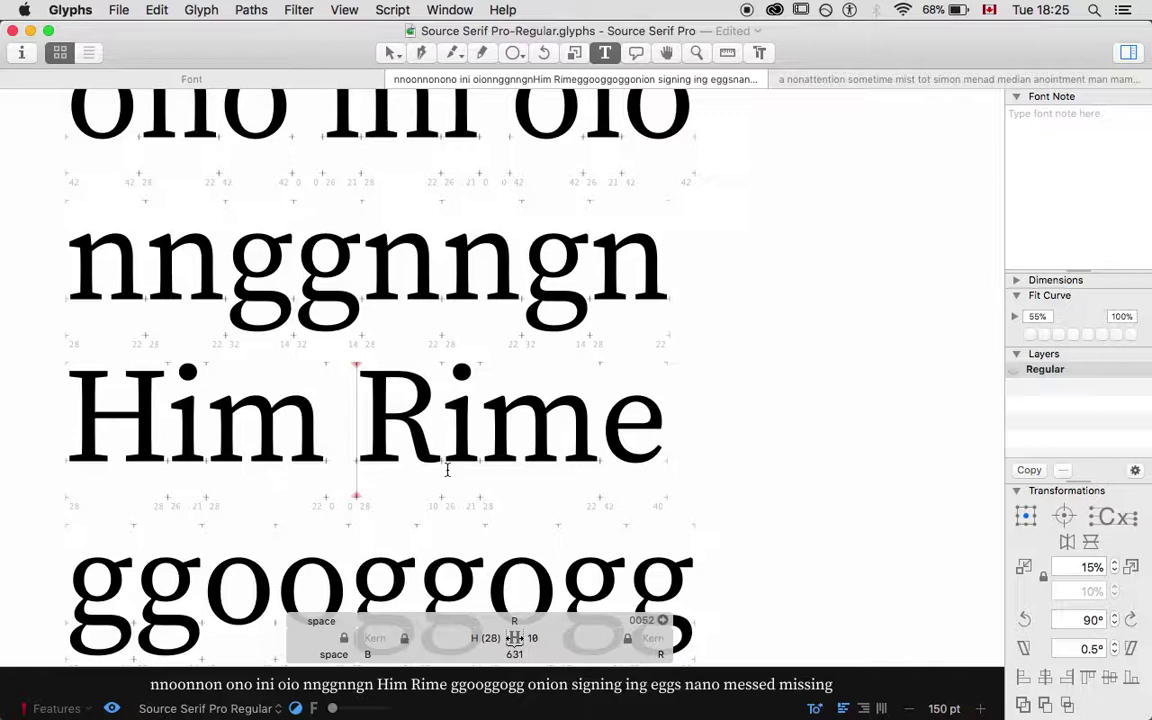
Try R right sidebearings of 12 and 8, returning to 10.
key(super+minus)
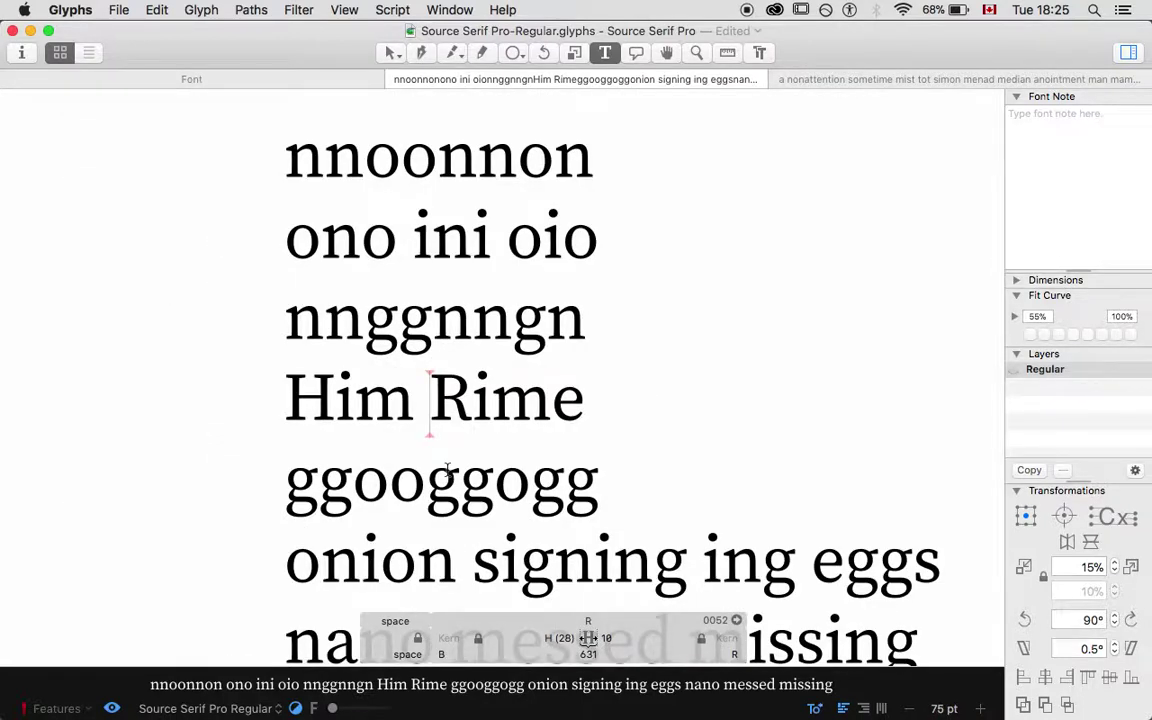
click(617, 637)
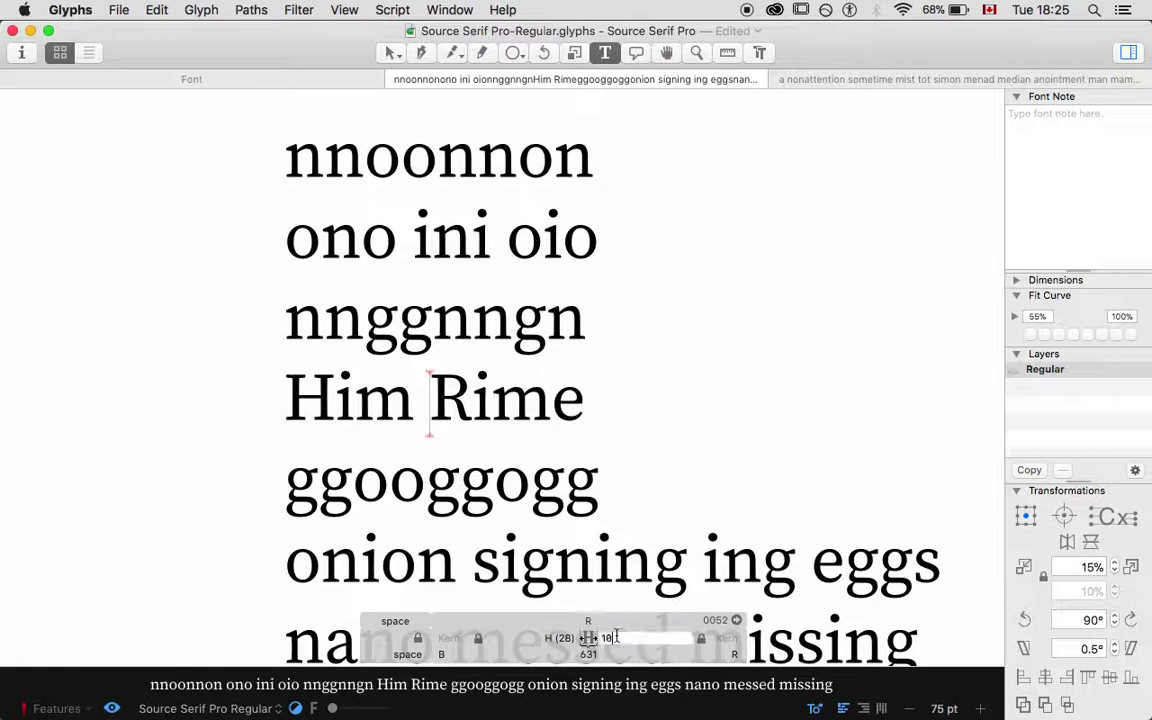
key(BackSpace)
key(BackSpace)
text(12)
key(Return)
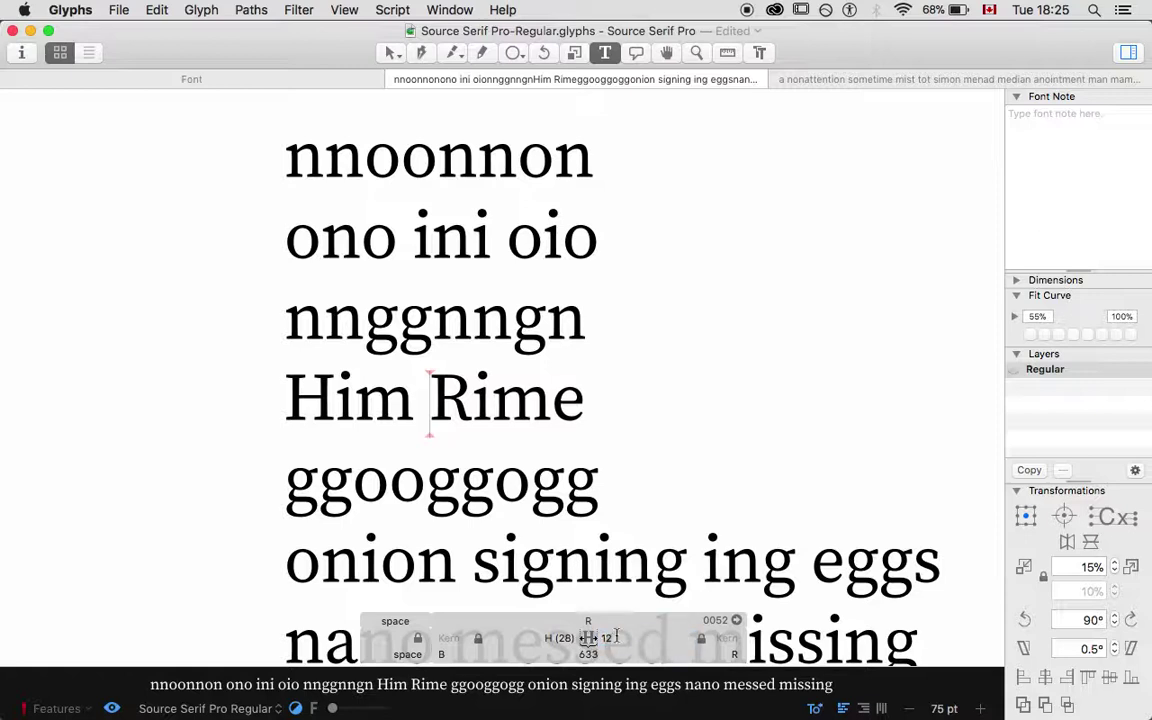
click(617, 637)
key(BackSpace)
key(BackSpace)
text(8)
key(Return)
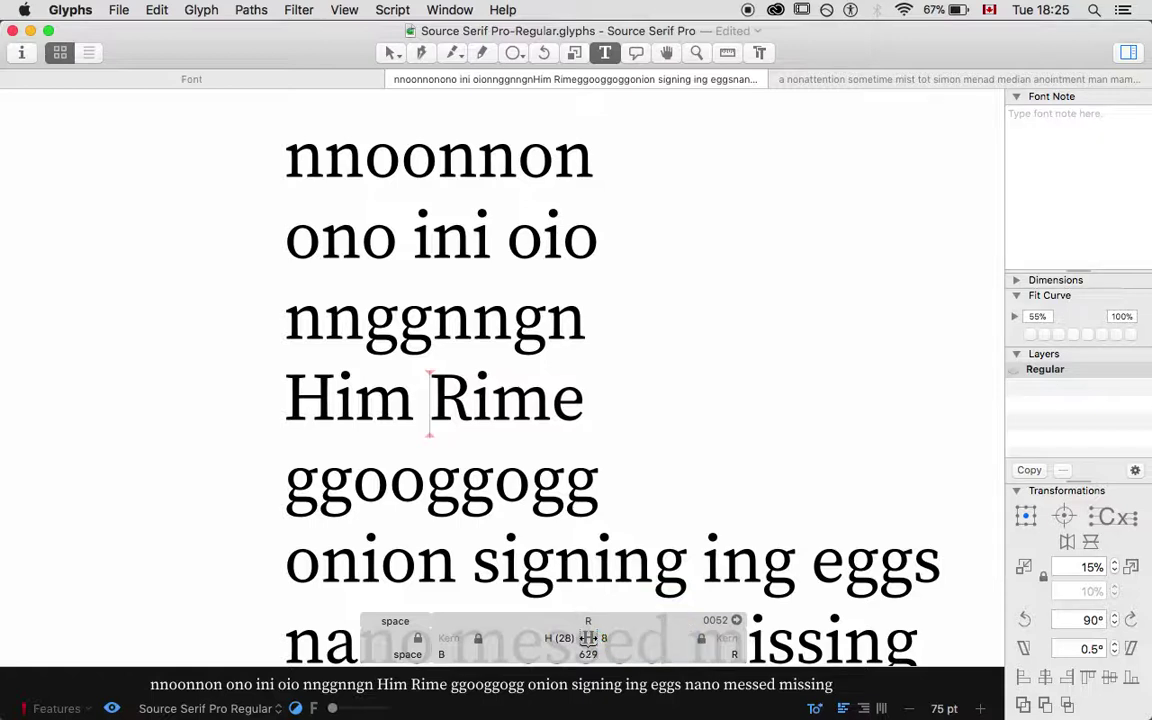
click(606, 637)
text(10)
key(Return)
Add a period after "Rime" and zoom in to check its spacing.
click(600, 405)
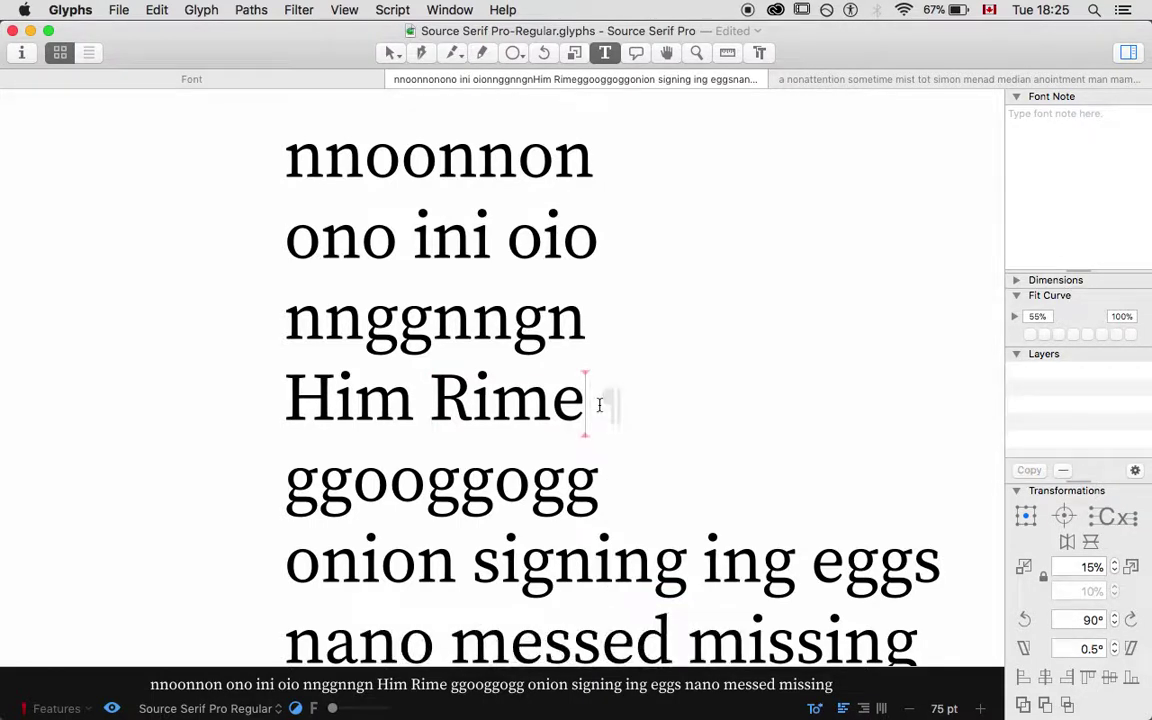
key(super+plus)
text(.)
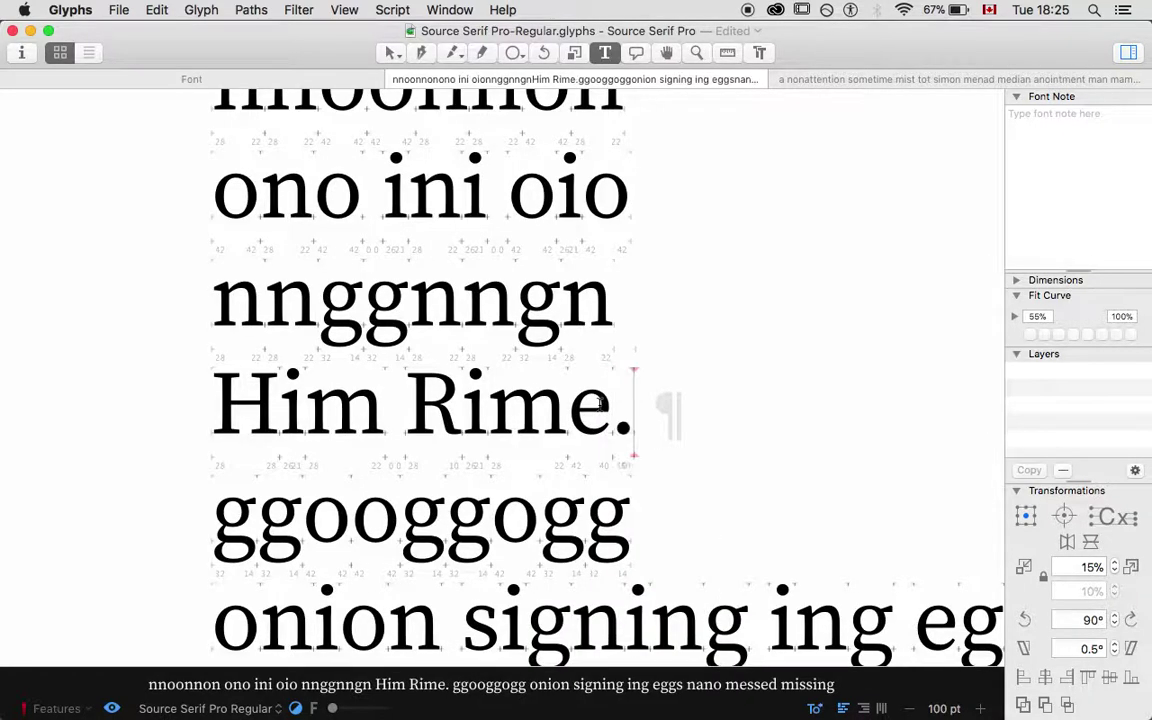
scroll(600, 405, right, 7)
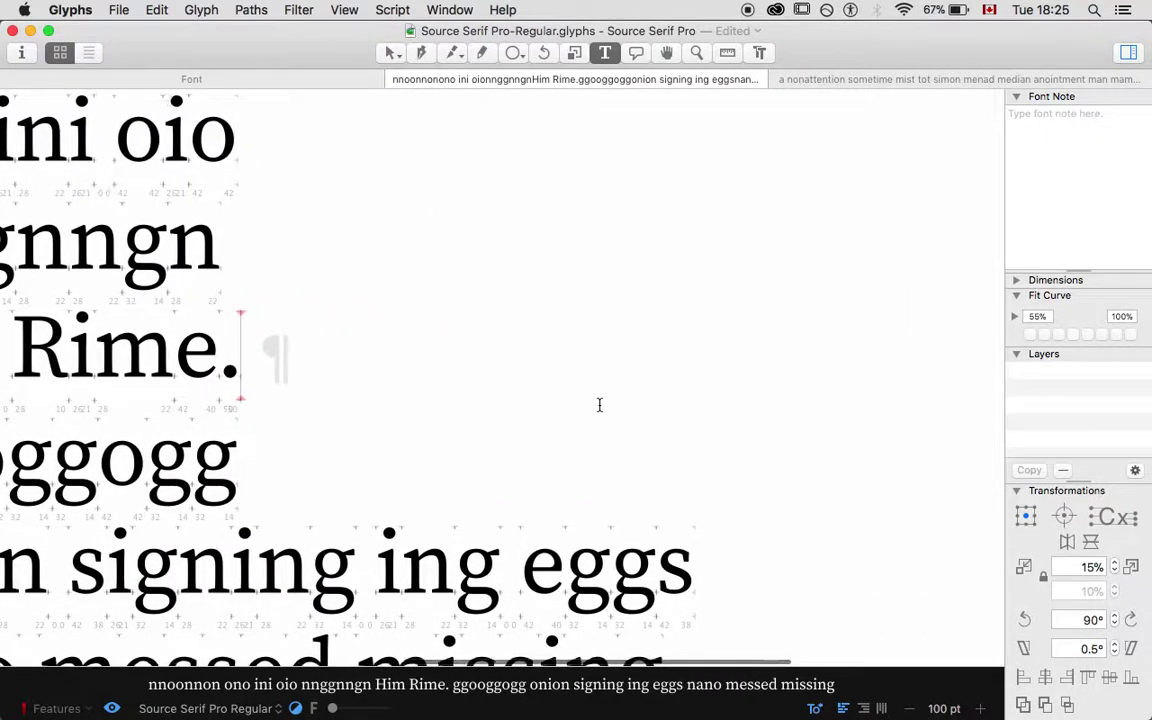
scroll(600, 405, down, 5)
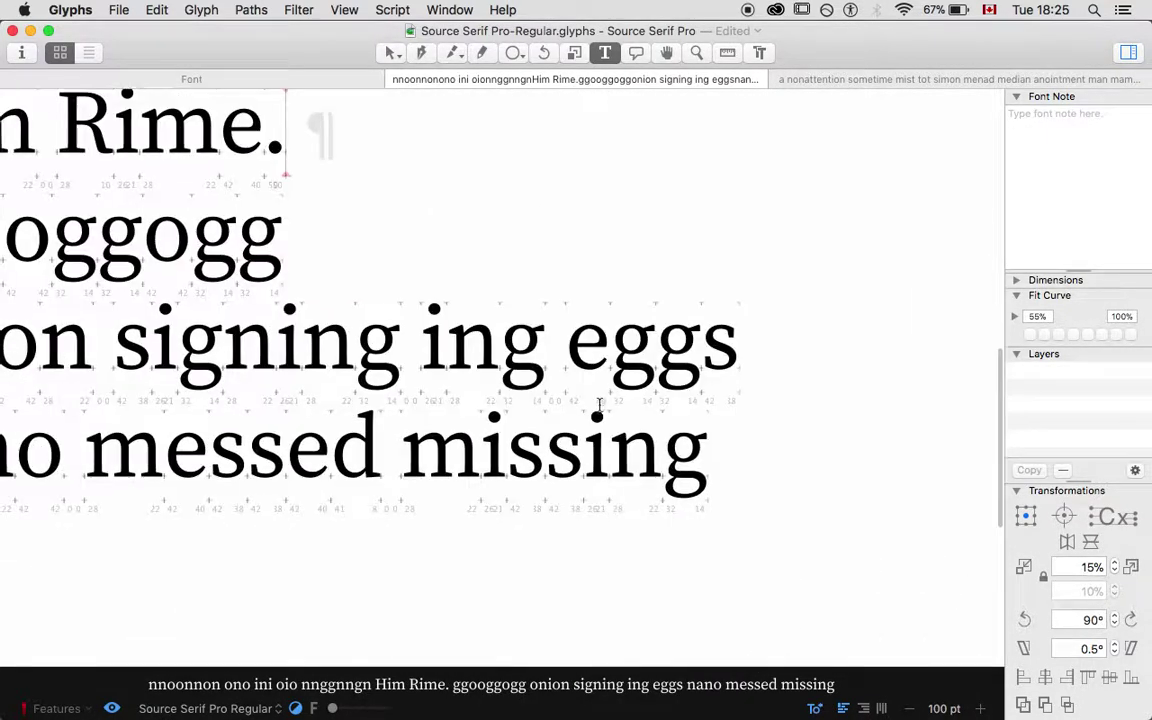
In the paragraph tab, add periods after "antenoon" and "so" and a comma after "nonamendment".
click(842, 82)
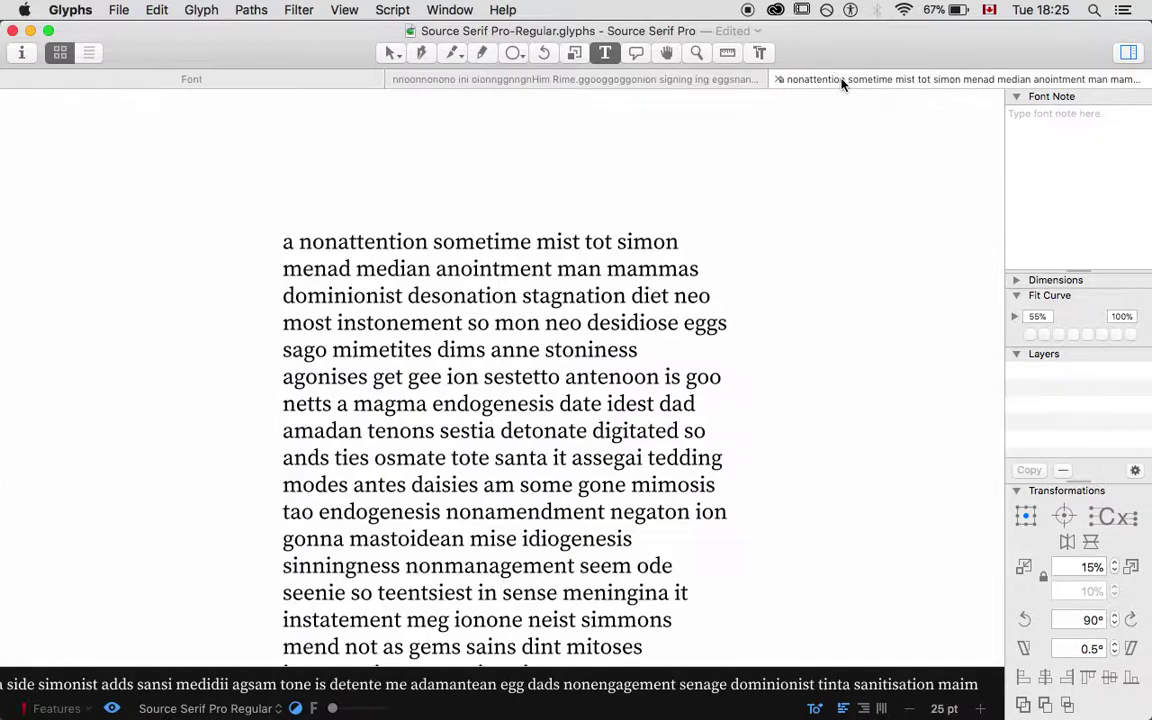
click(643, 352)
text(.)
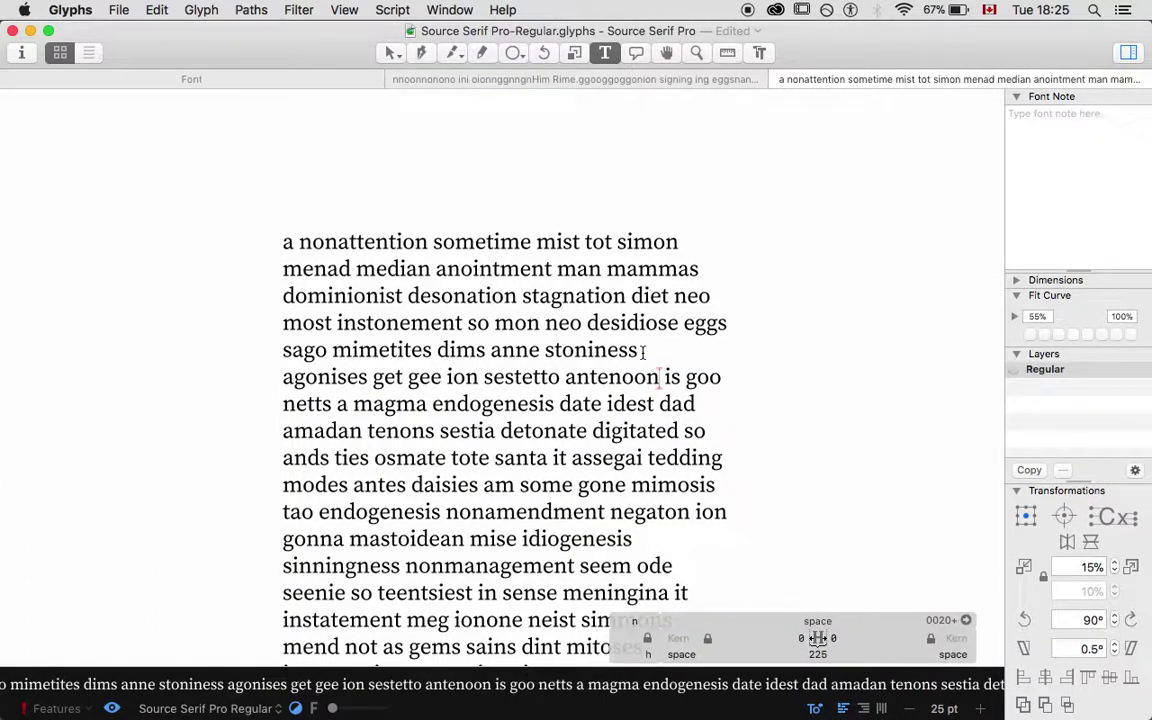
click(605, 511)
text(,)
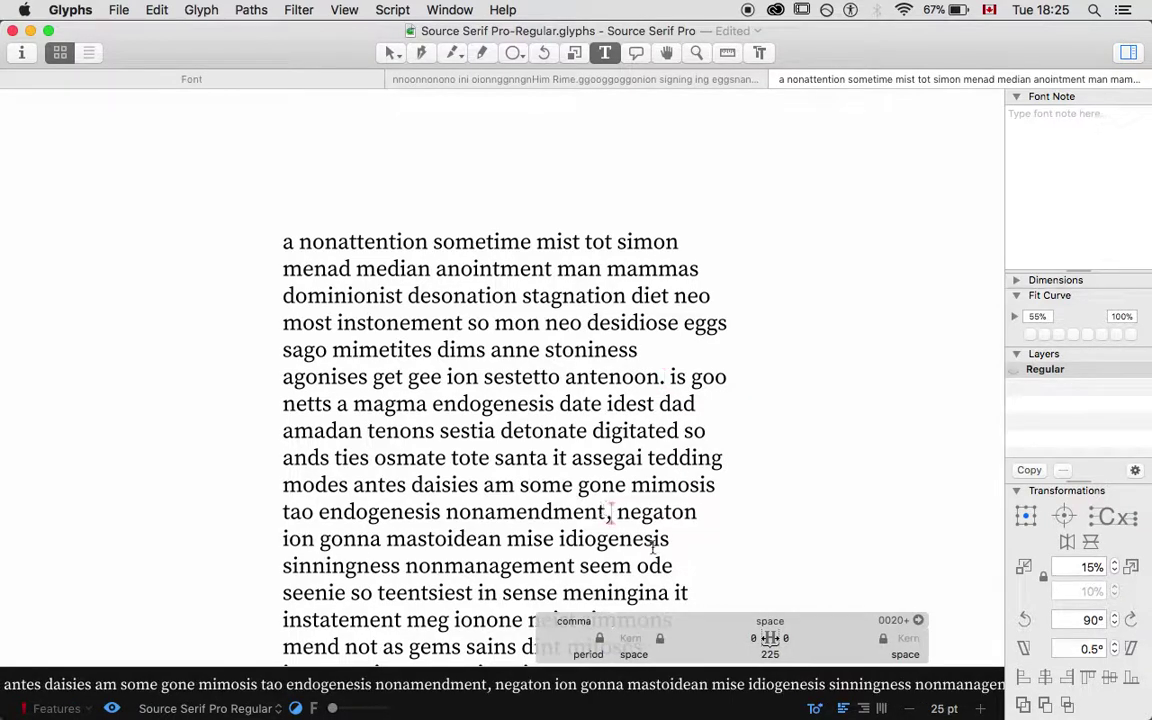
click(488, 323)
text(.)
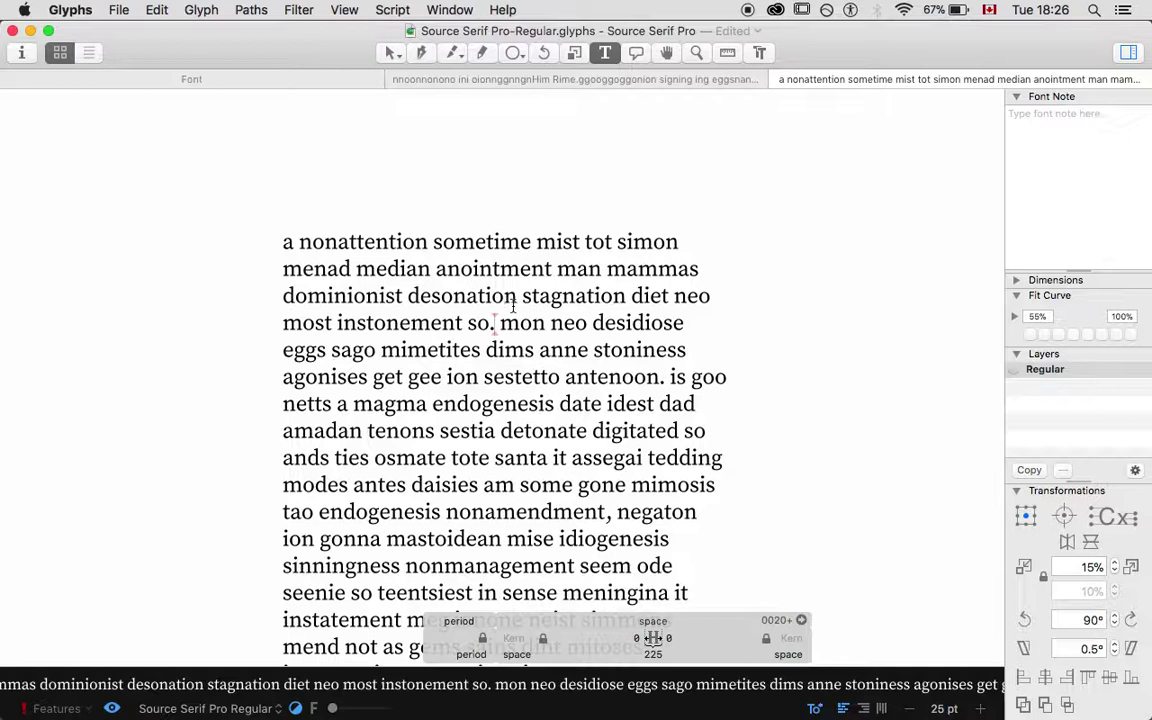
Add "?" after "desonation" and "!" after "nonattention", then zoom in on the exclamation.
click(518, 296)
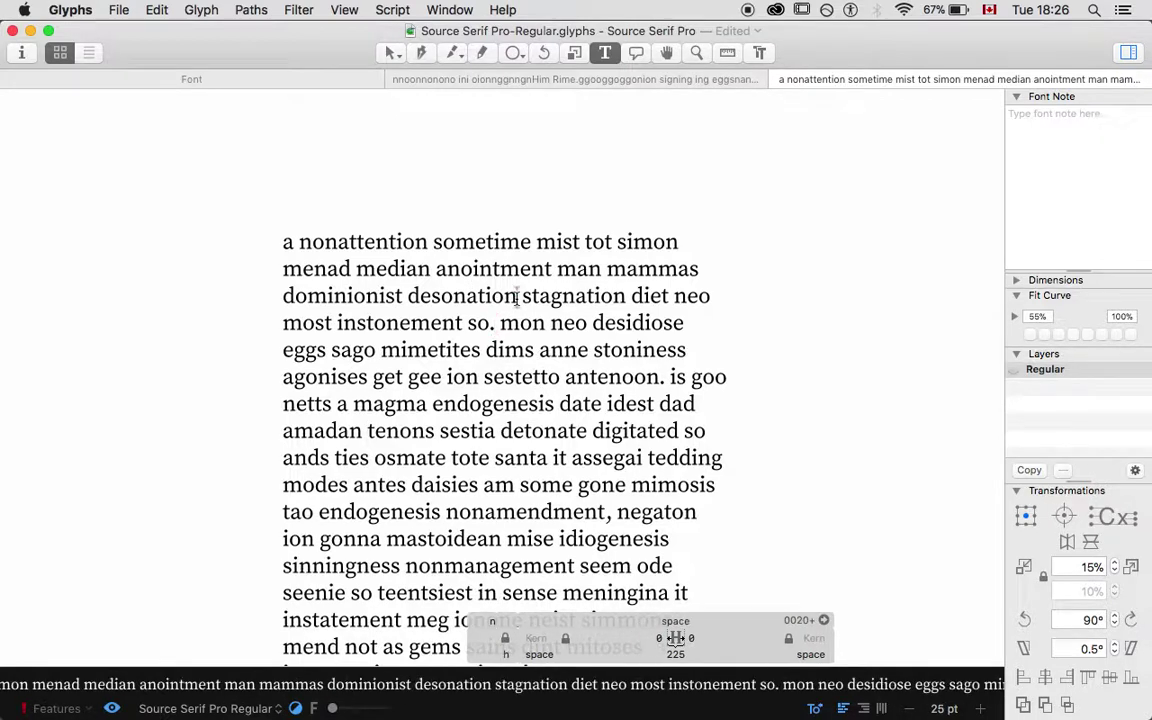
text(?)
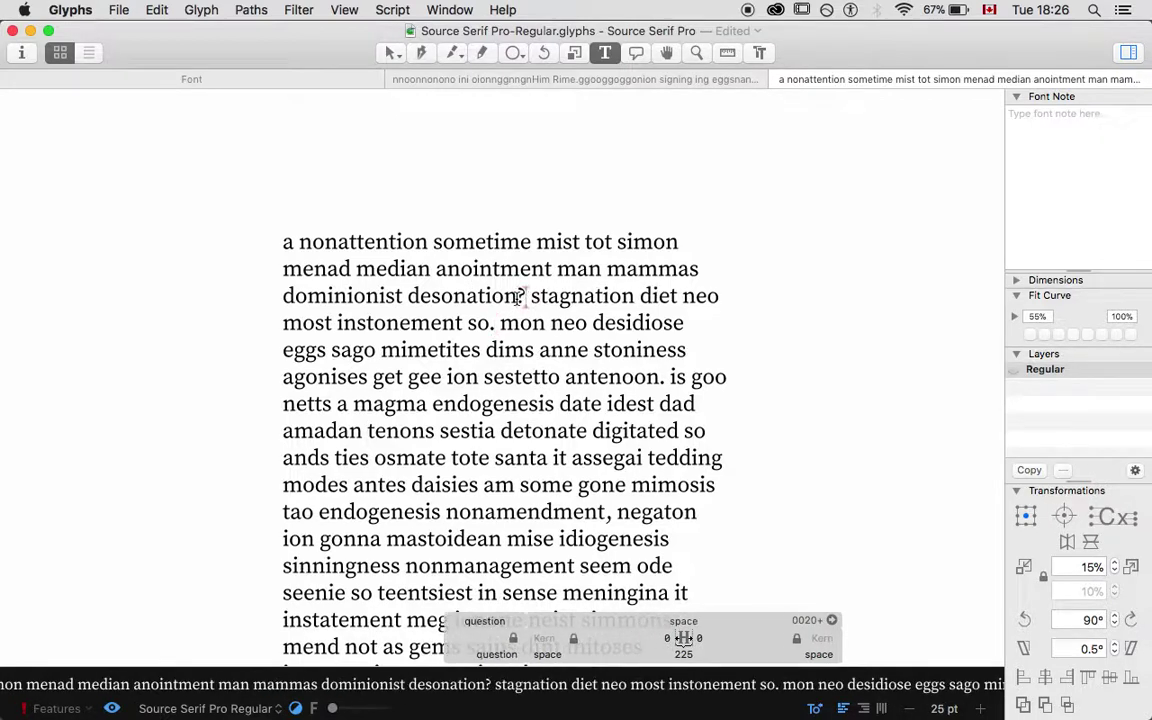
click(427, 241)
text(!)
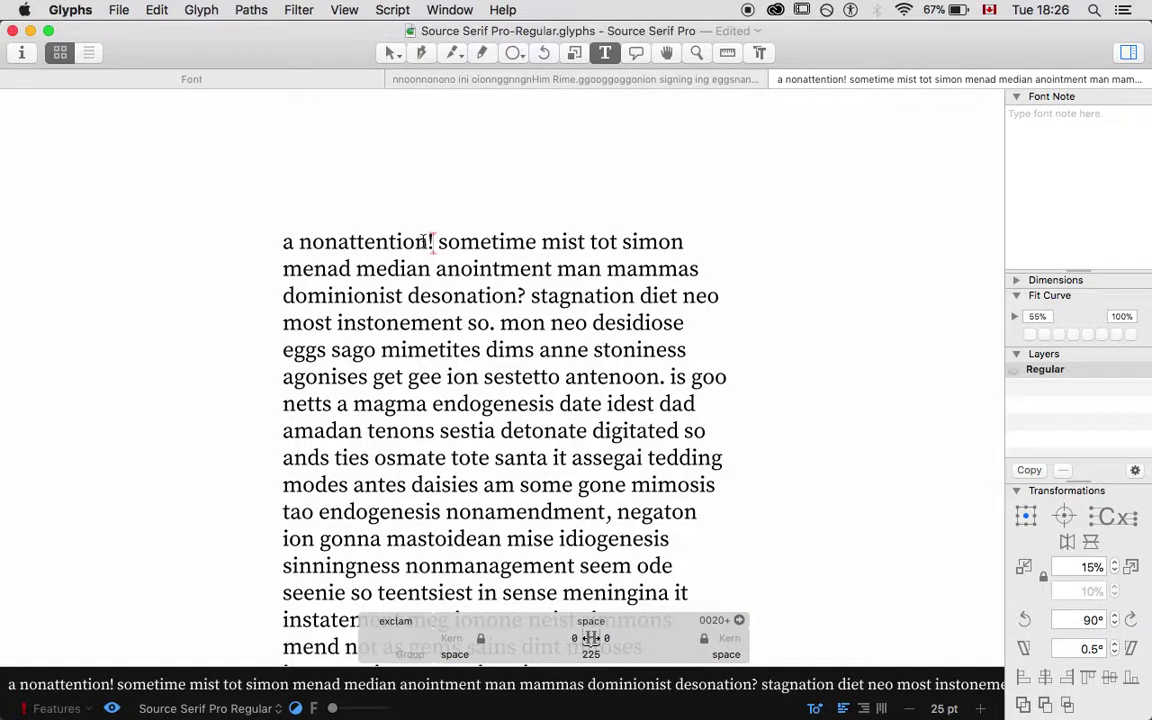
key(super+equal)
key(super+equal)
scroll(423, 245, up, 10)
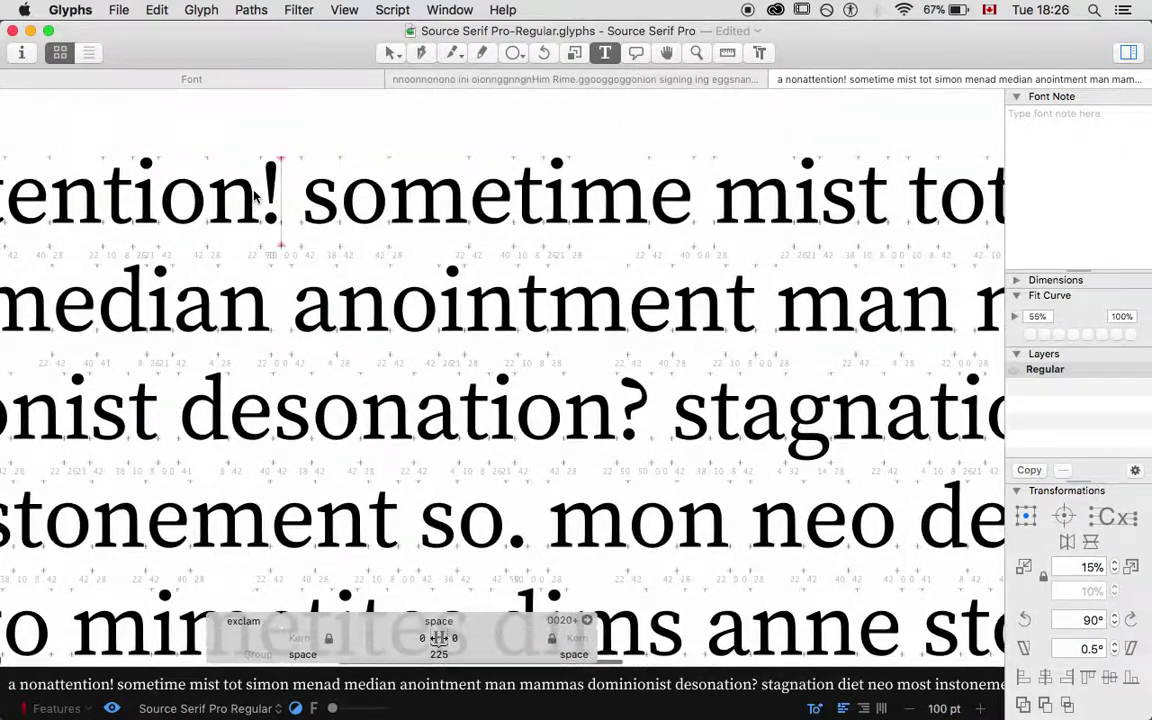
Set the exclamation mark's left sidebearing to 80.
click(259, 197)
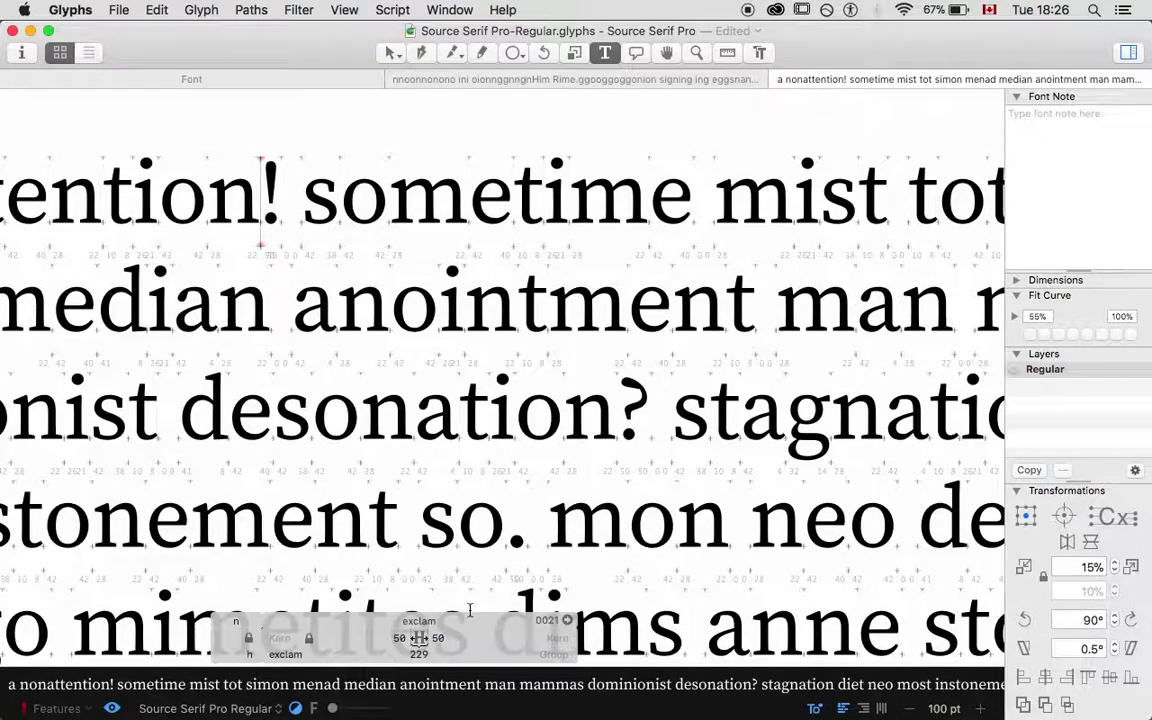
click(388, 638)
text(80)
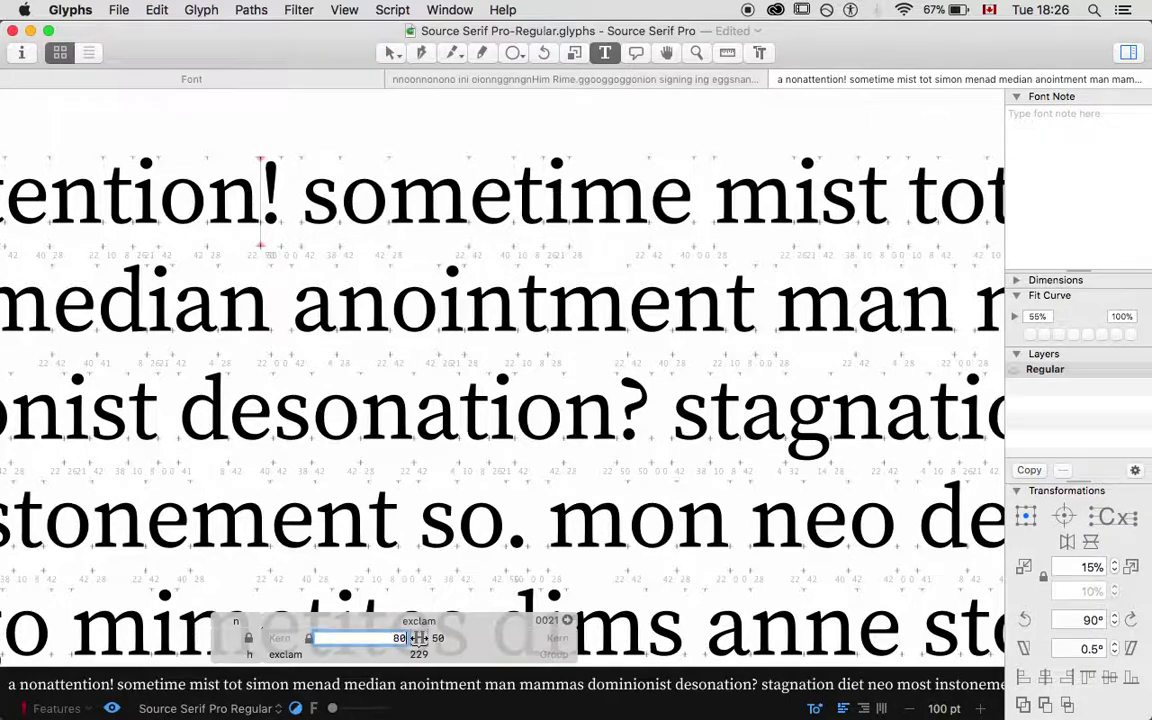
key(Return)
key(super+minus)
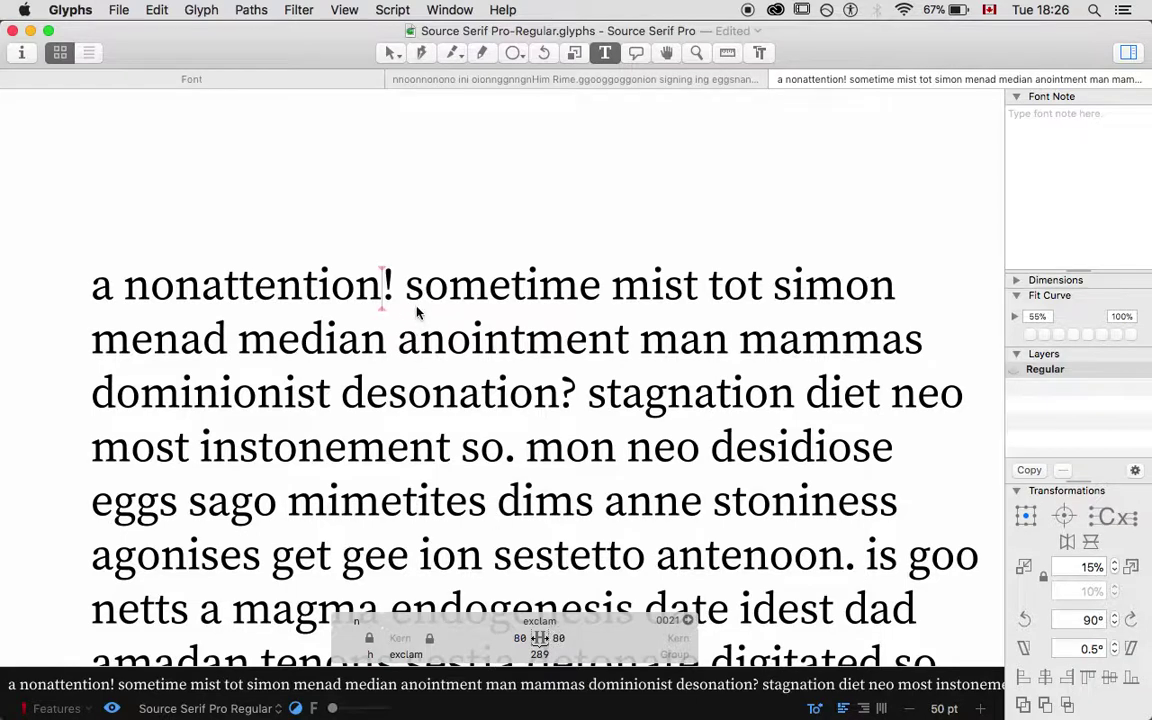
Try exclamation right sidebearings of 20 and 30, settling on 40 for a 249 width.
click(558, 638)
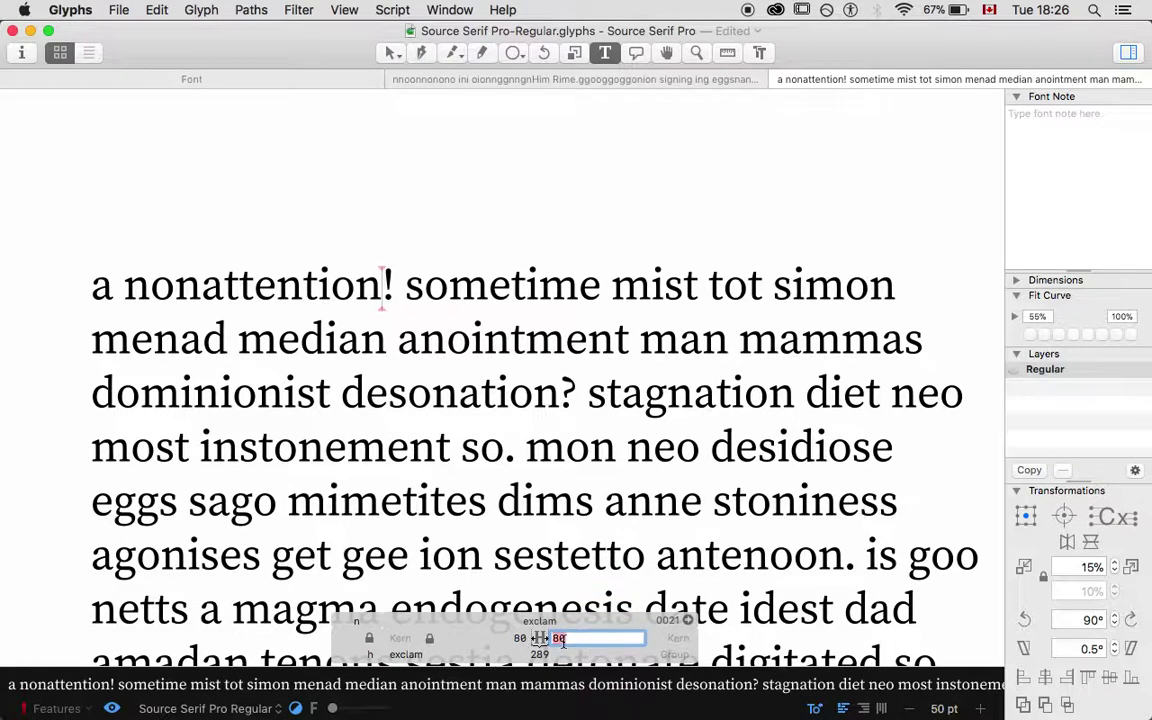
text(20)
key(Return)
click(560, 638)
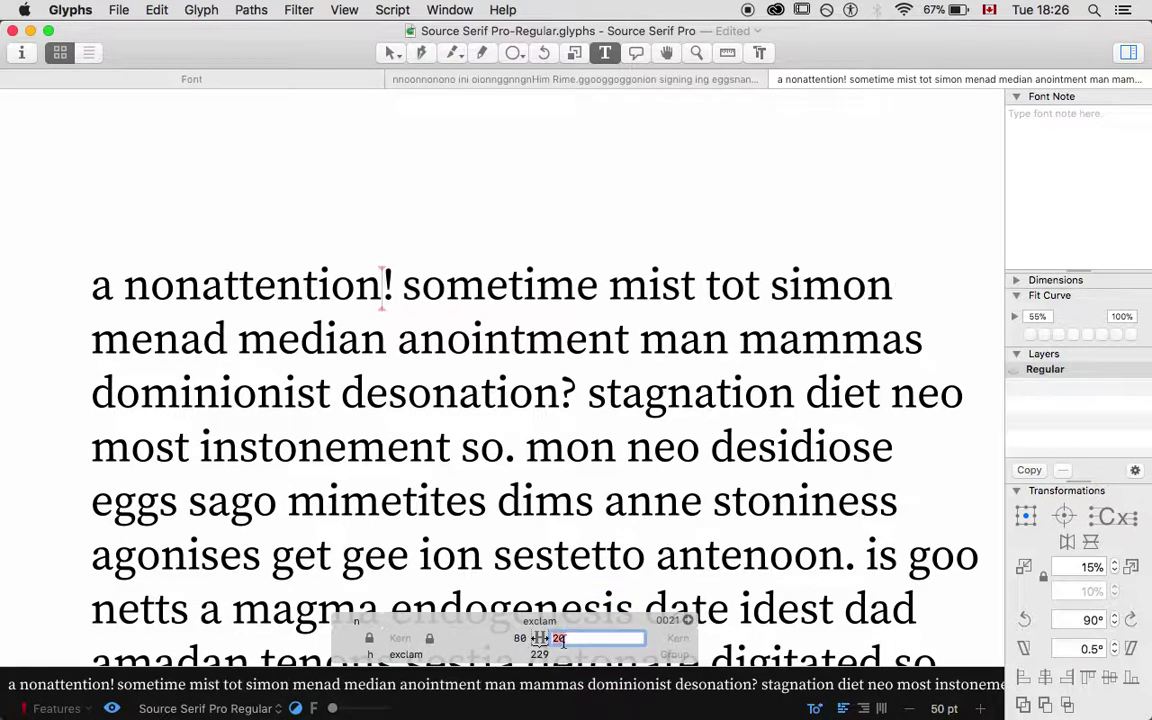
text(30)
key(Return)
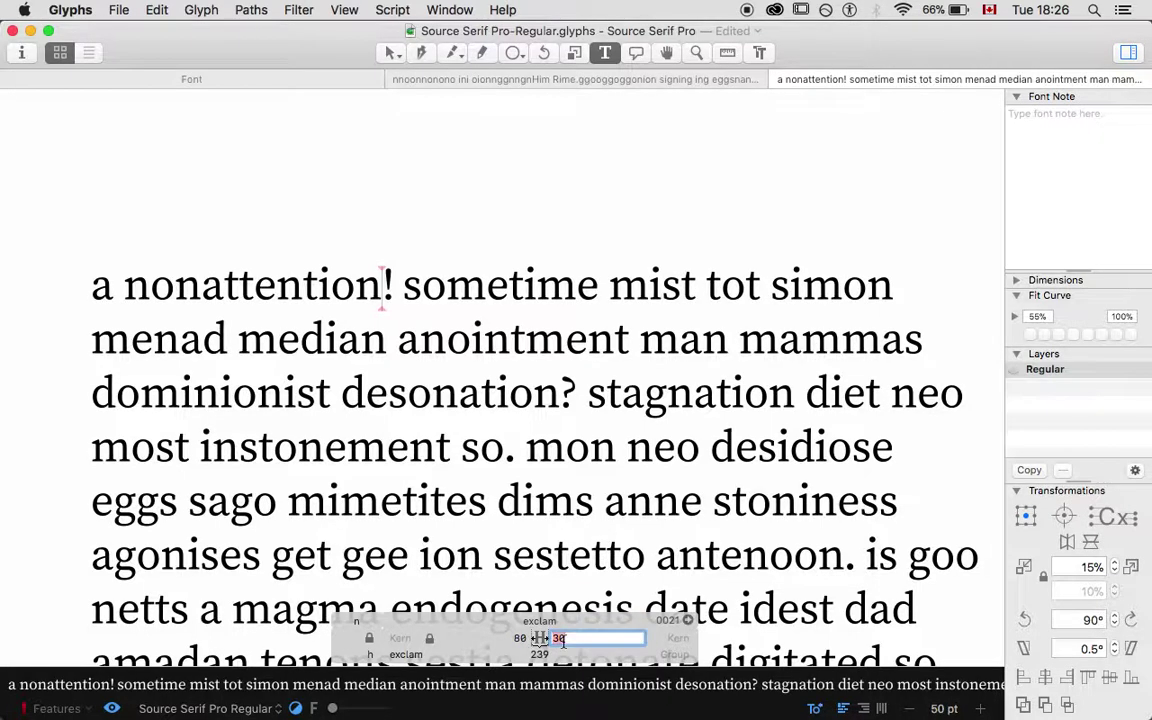
text(40)
key(Return)
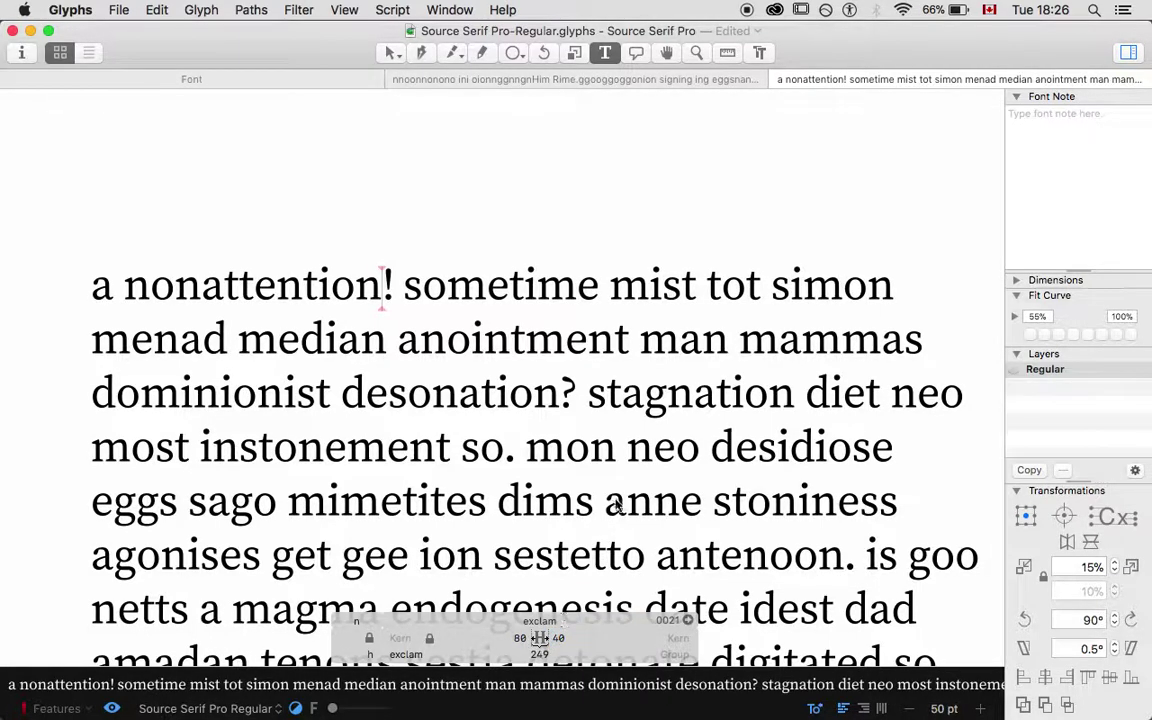
Set the question mark's left sidebearing to 70, correcting an initial entry of 60.
click(559, 388)
click(690, 638)
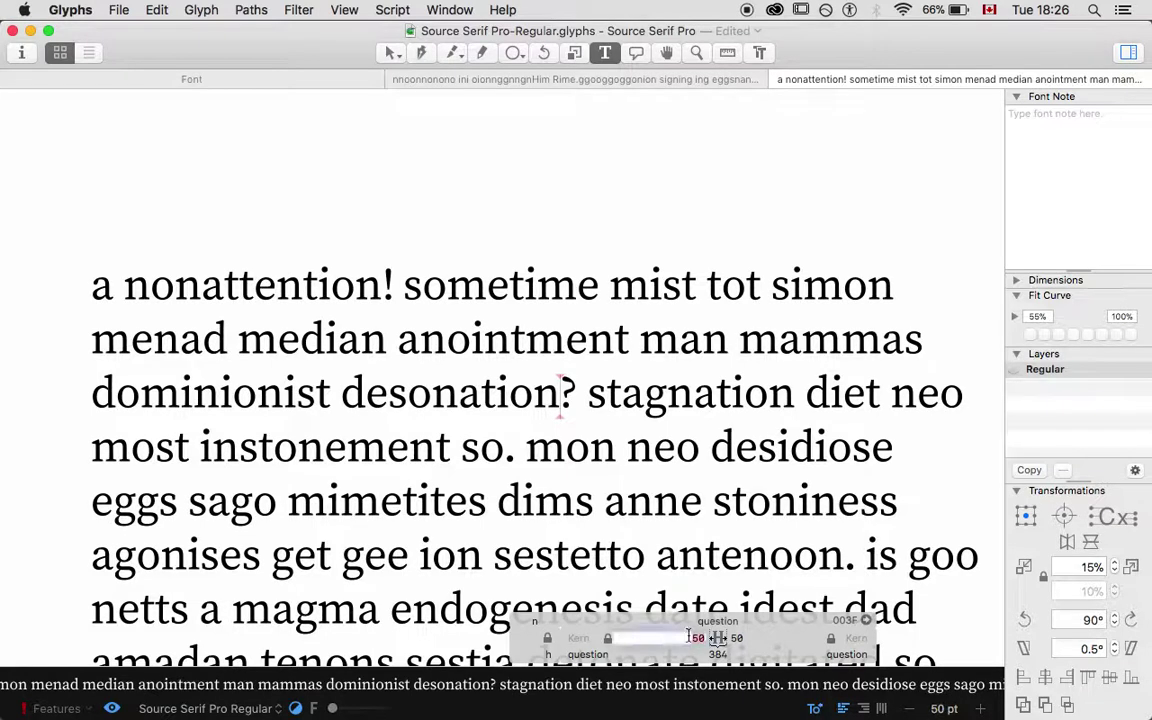
text(60)
key(Tab)
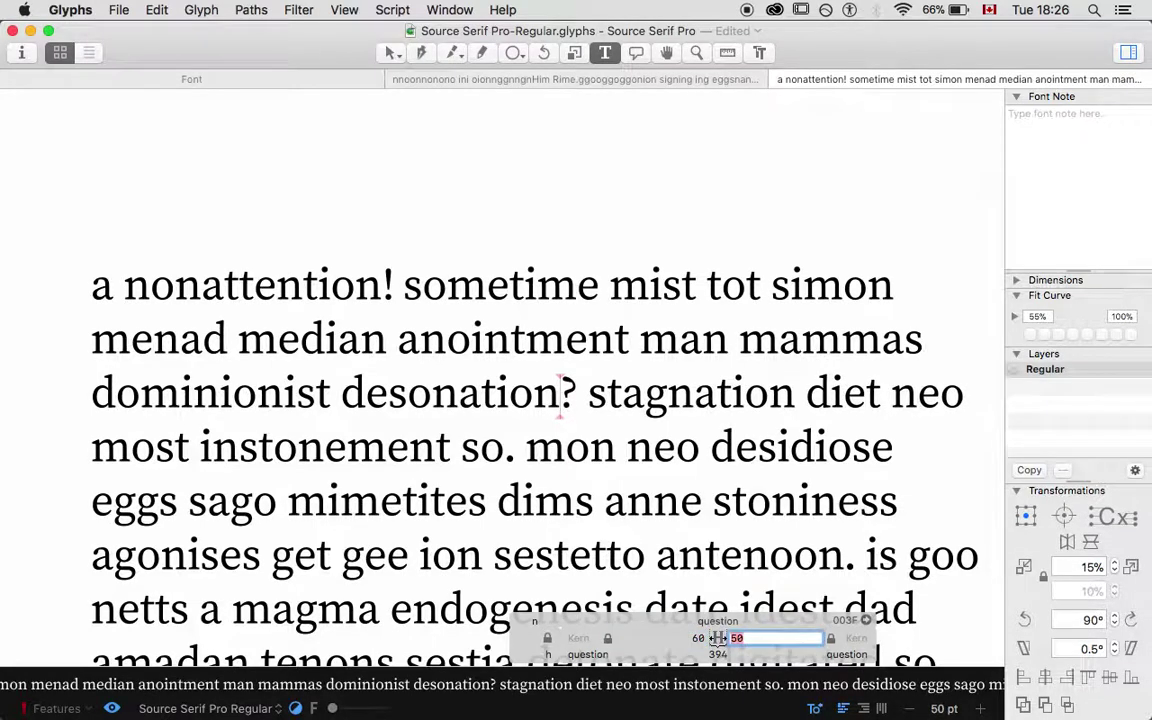
key(shift+Tab)
text(70)
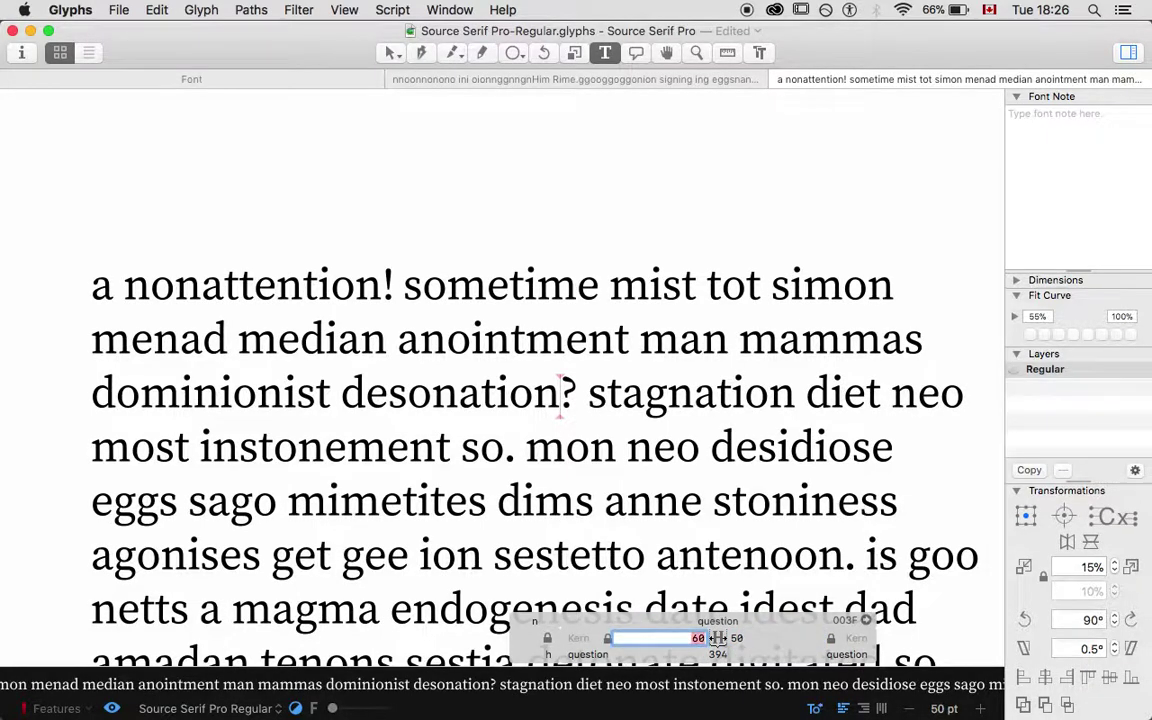
Give the period a 60 left and 50 right sidebearing, then shrink the text to 25 pt.
click(504, 447)
click(641, 637)
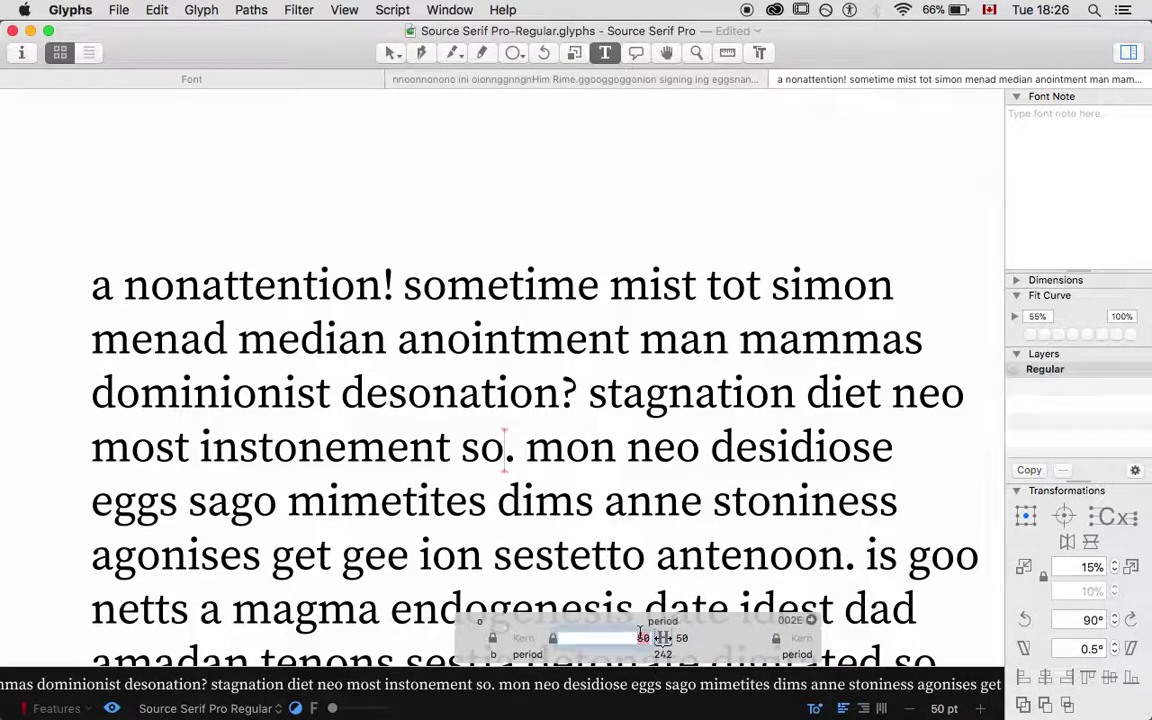
text(70)
key(Tab)
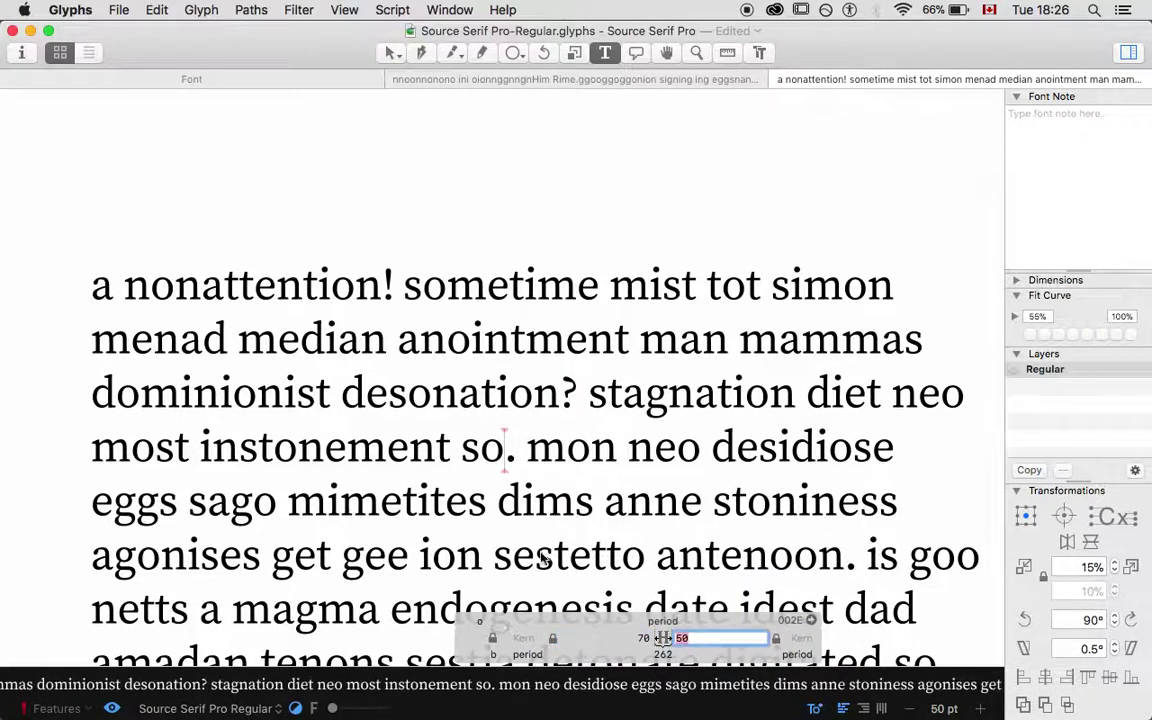
key(Return)
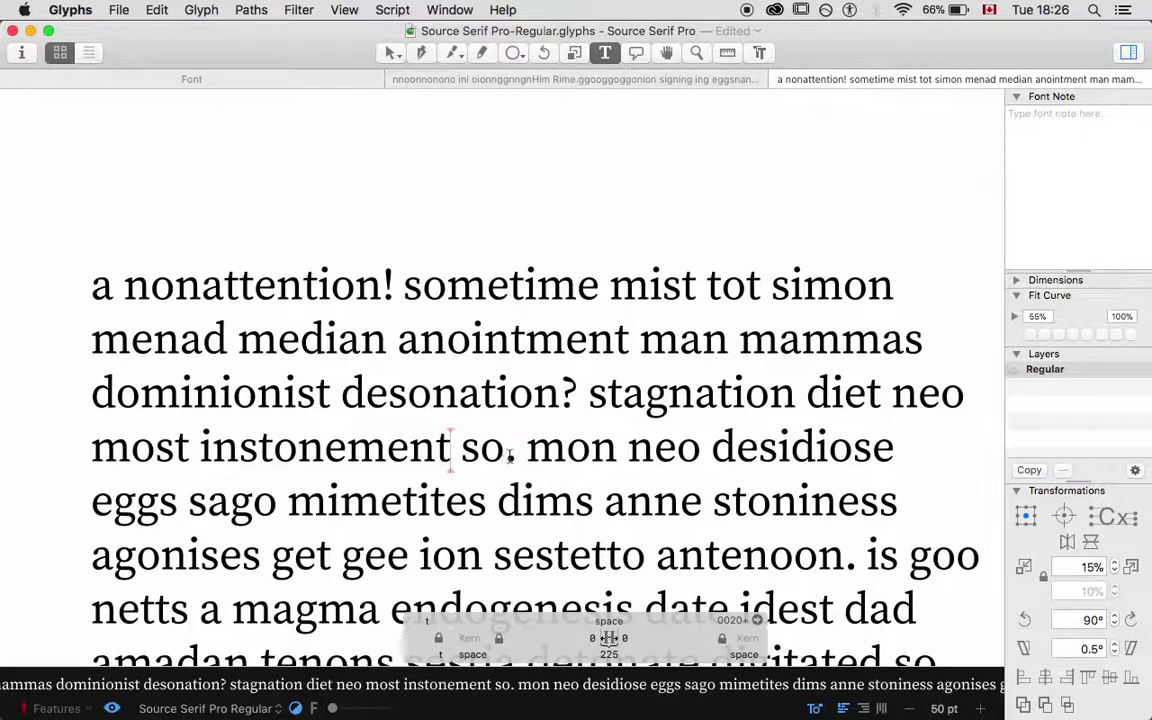
click(640, 637)
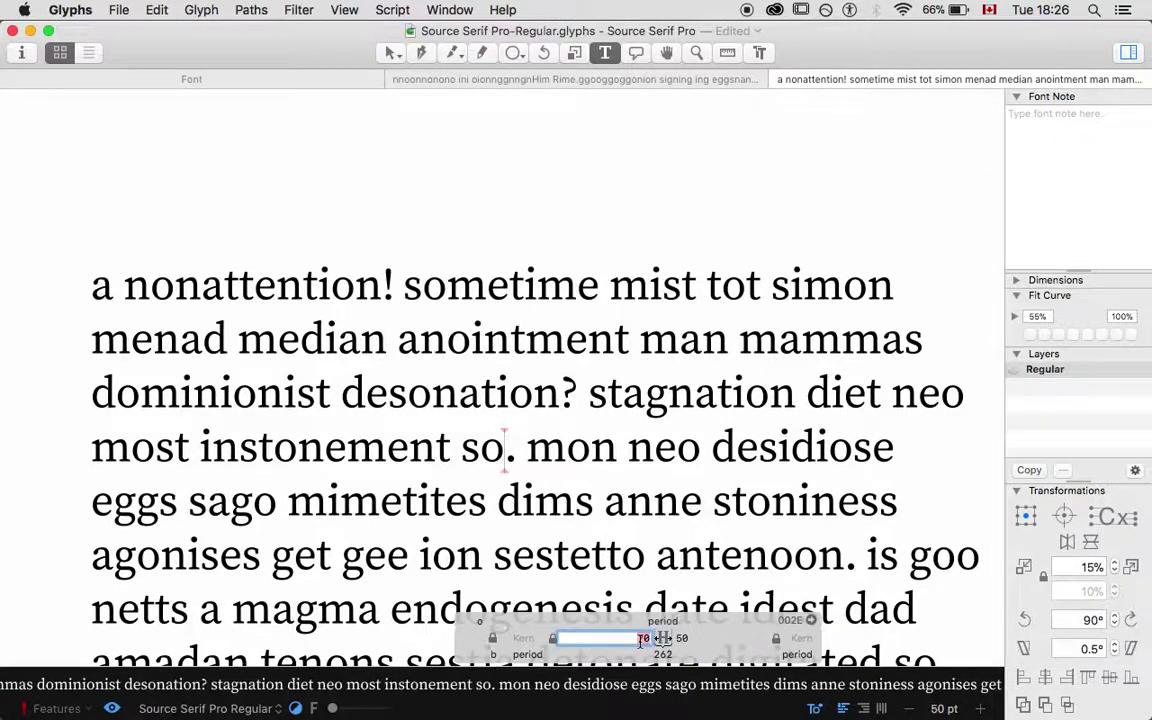
text(60)
key(Return)
key(super+minus)
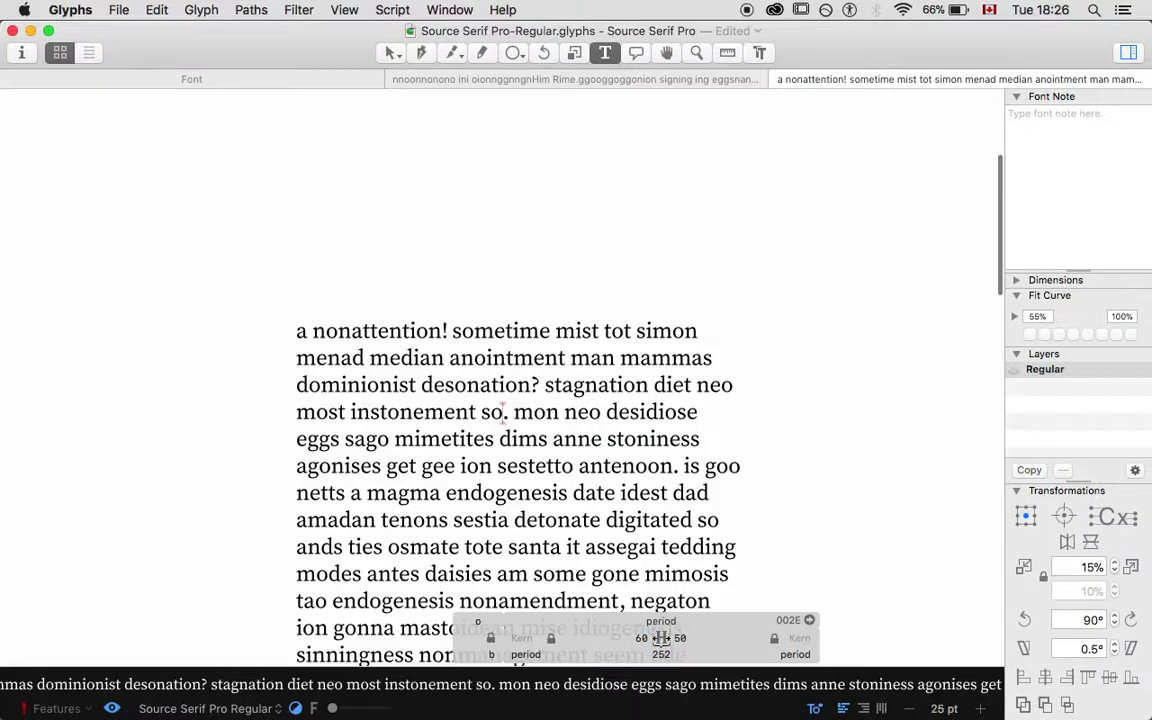
click(596, 441)
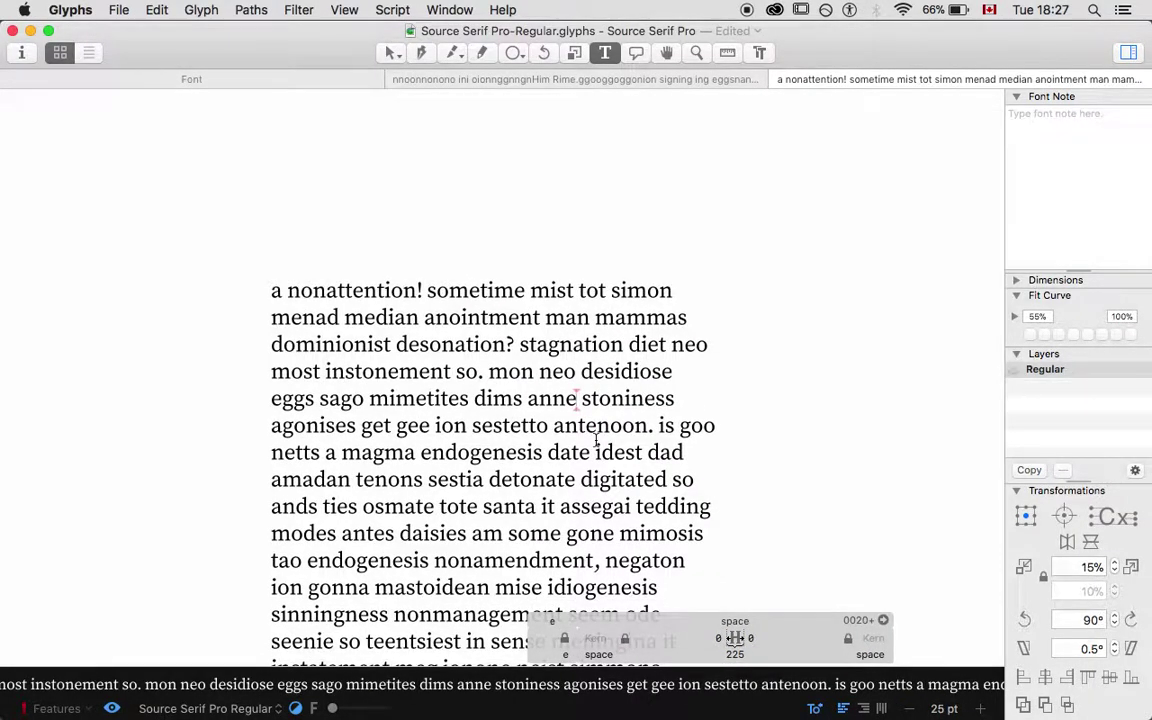
Inspect the comma at 100 pt and set its left sidebearing to 10, then reduce to 50 pt.
click(595, 561)
key(super+plus)
key(super+plus)
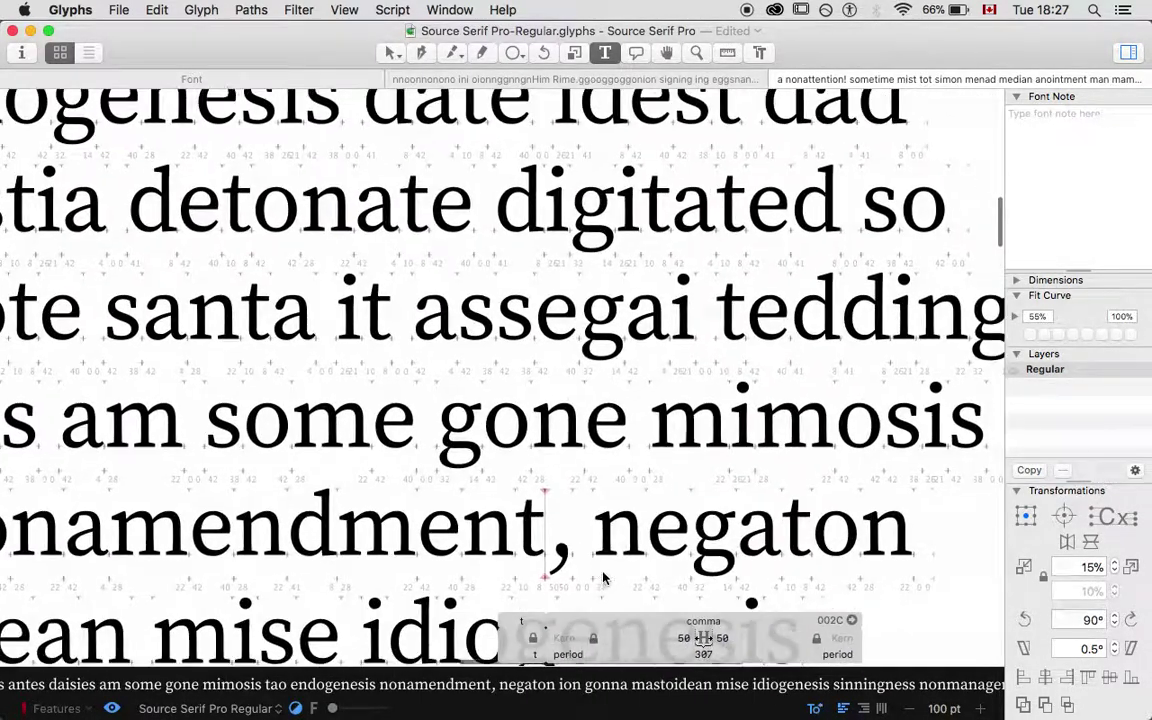
click(680, 637)
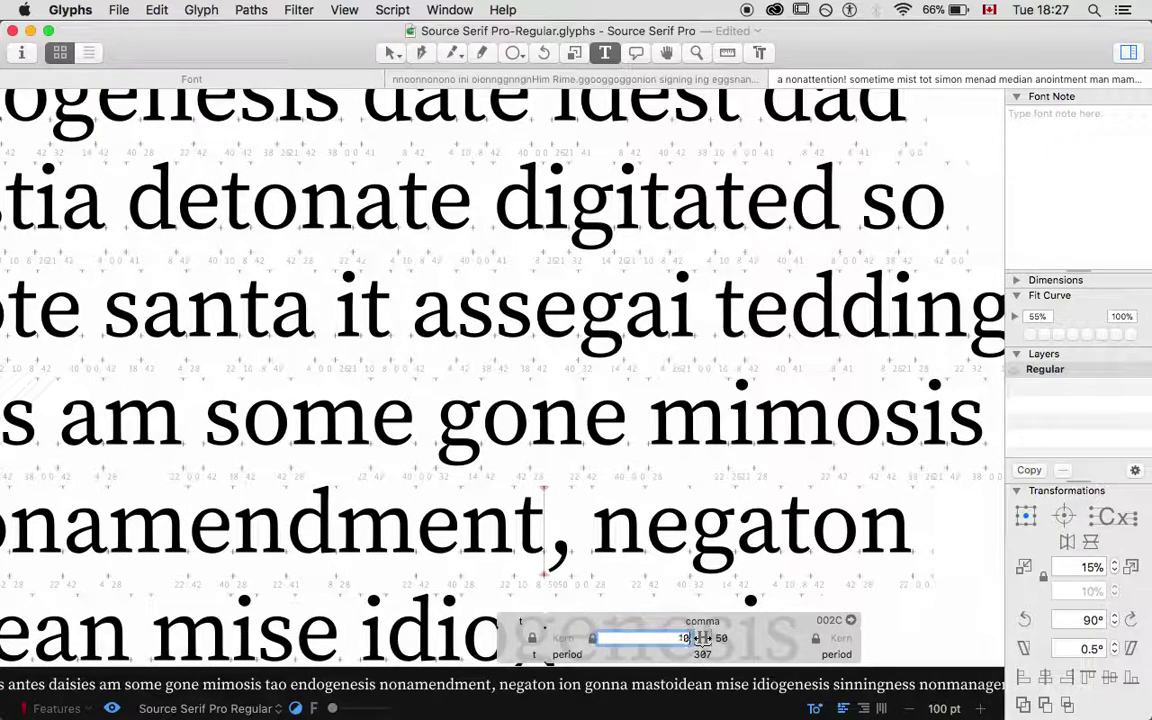
text(10)
key(Return)
key(super+minus)
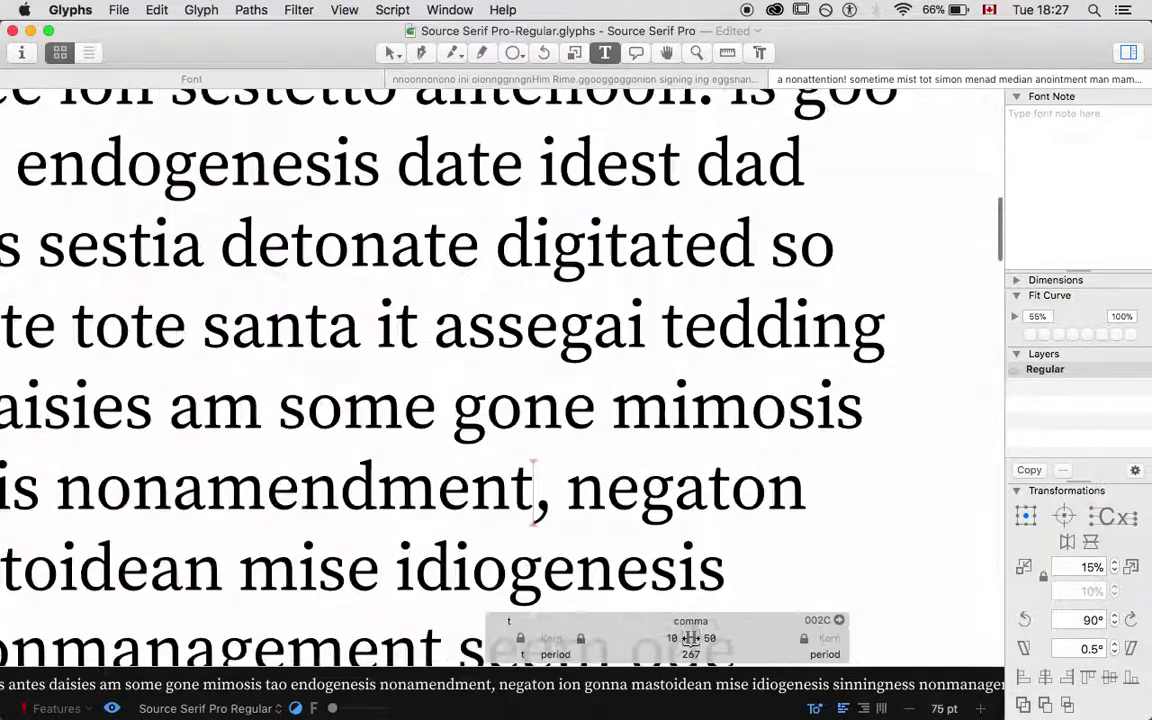
click(459, 450)
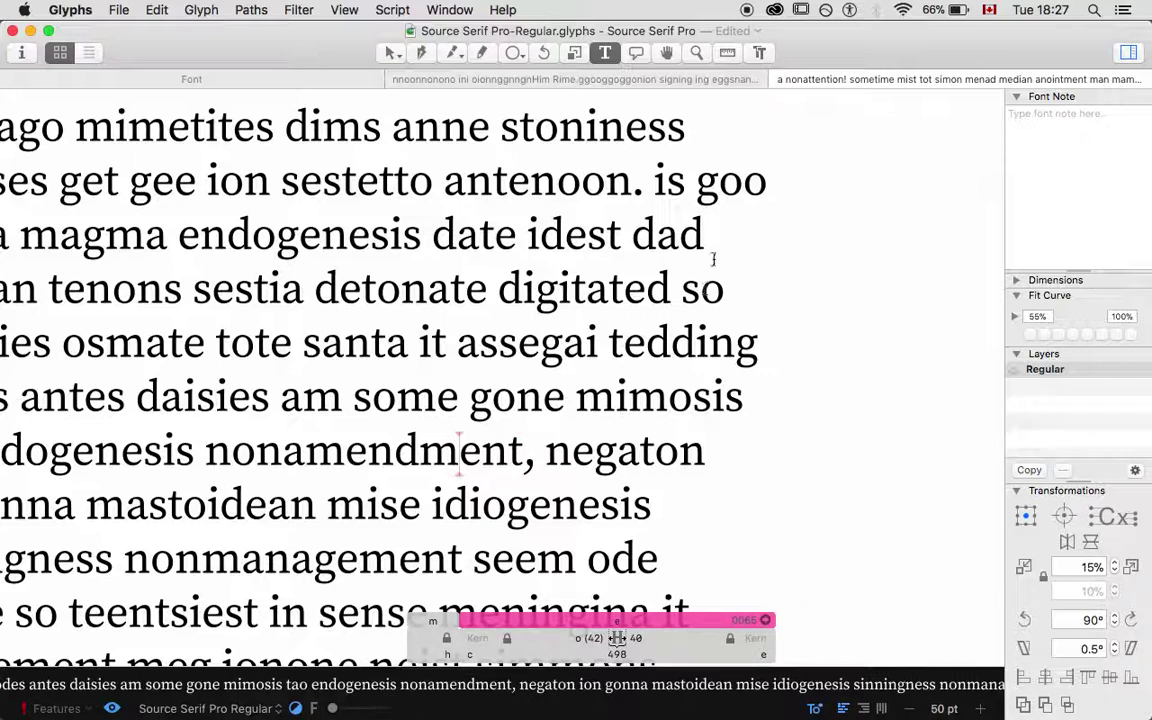
Replace the period after 'antenoon' with a comma.
click(643, 180)
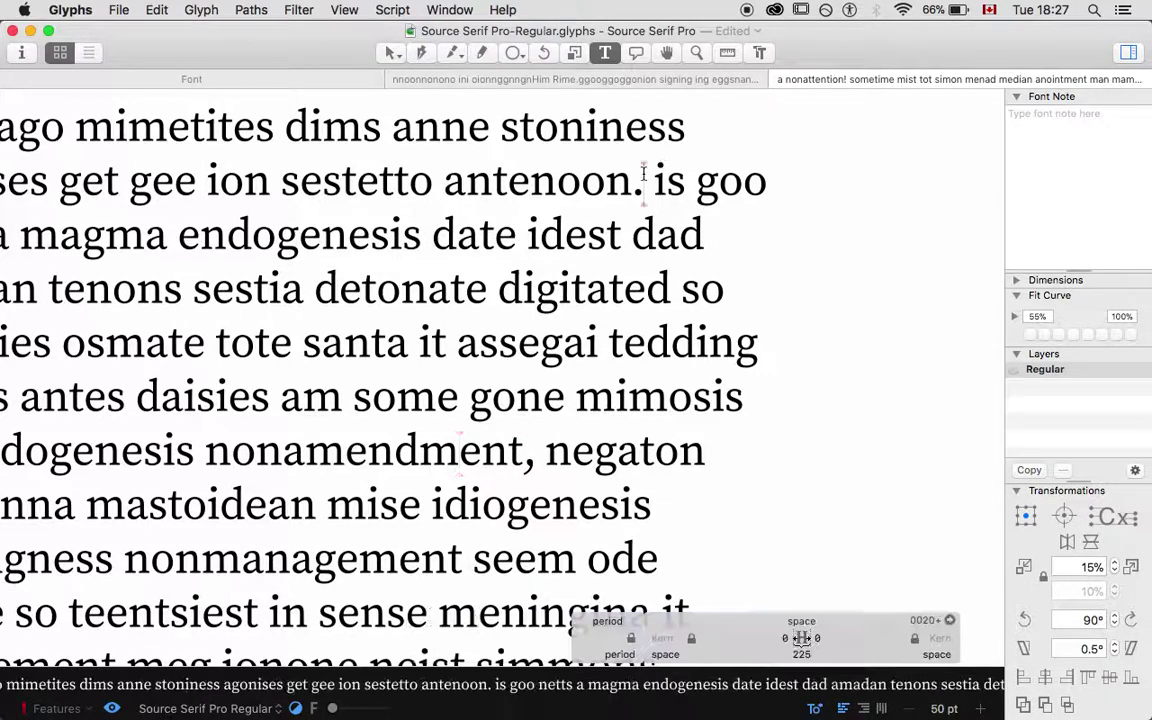
key(BackSpace)
text(,)
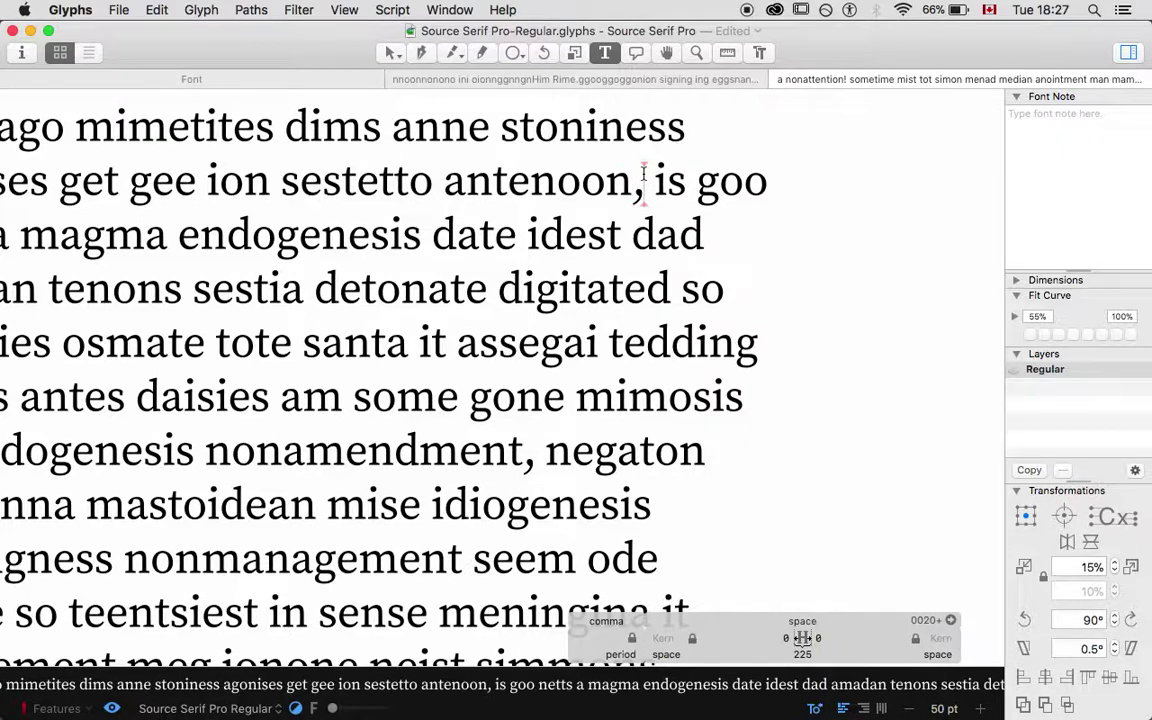